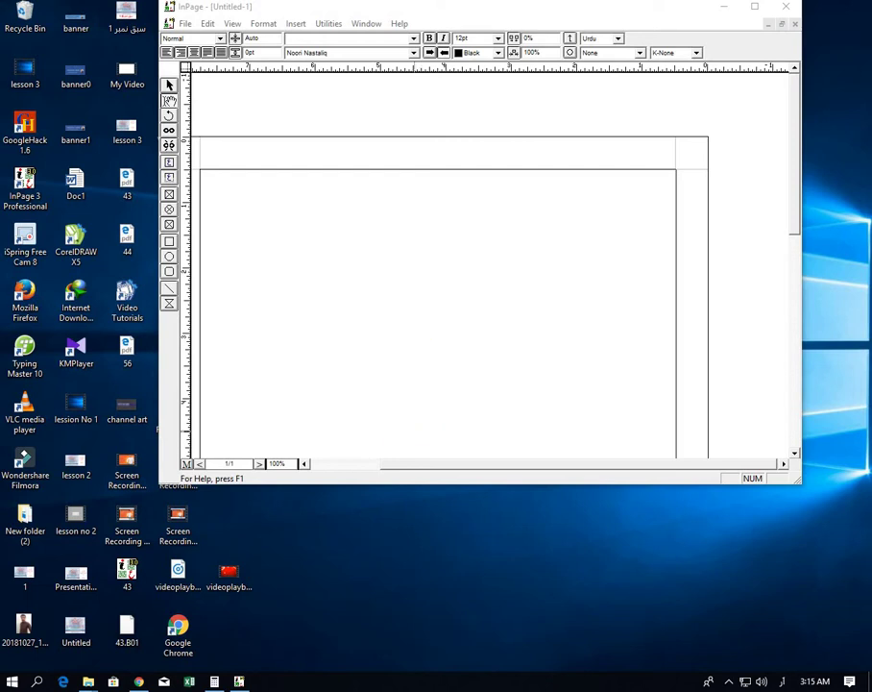
- Maximize the document window
click(573, 9)
double_click(572, 9)
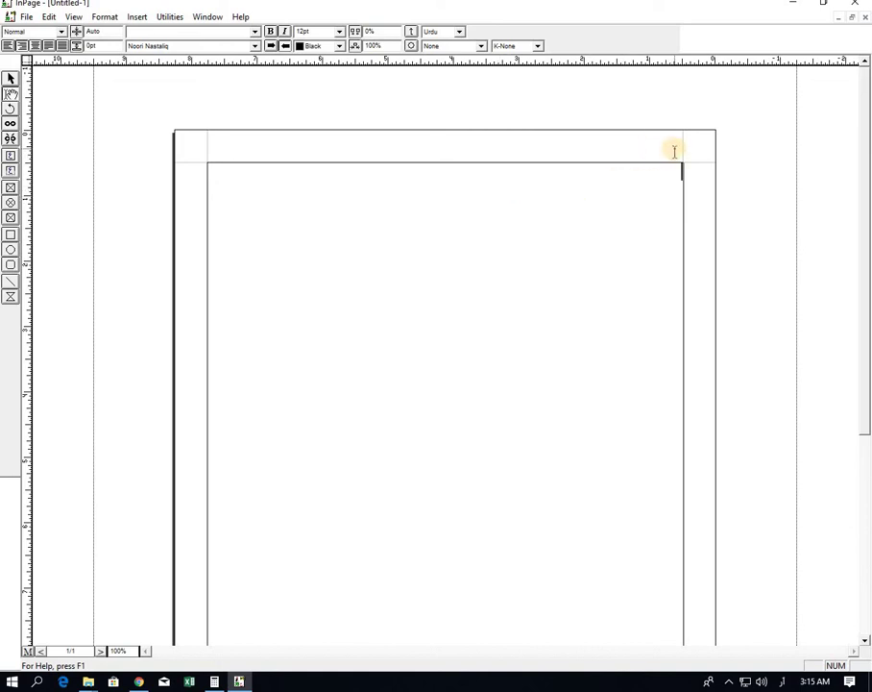
click(619, 151)
click(594, 152)
click(666, 144)
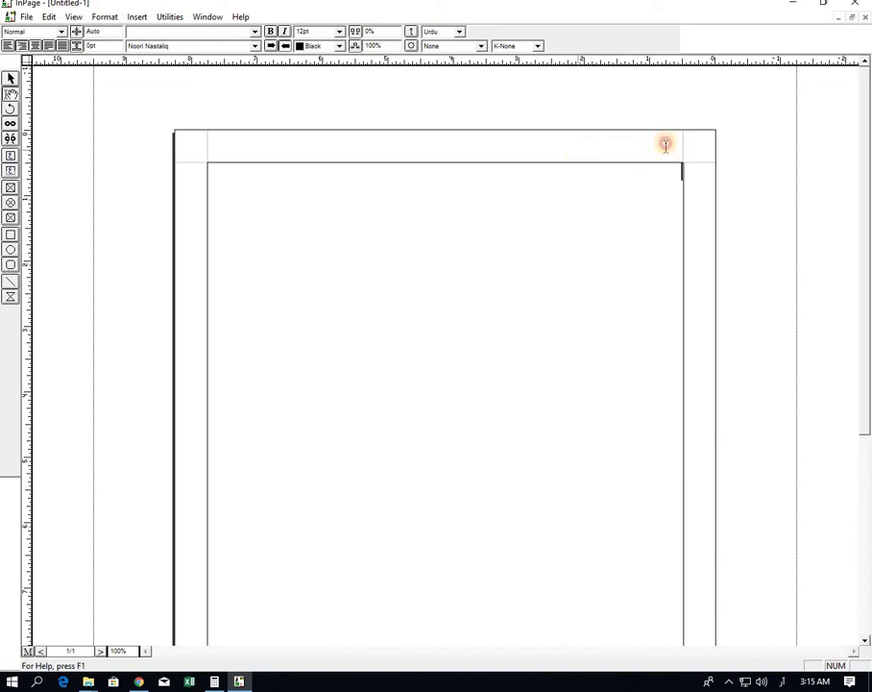
click(461, 148)
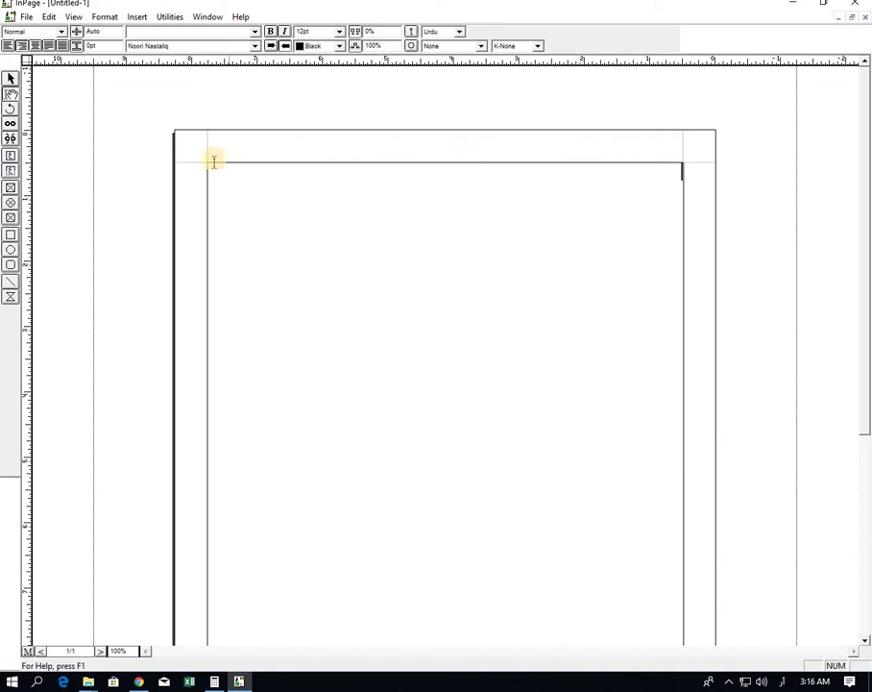
click(247, 153)
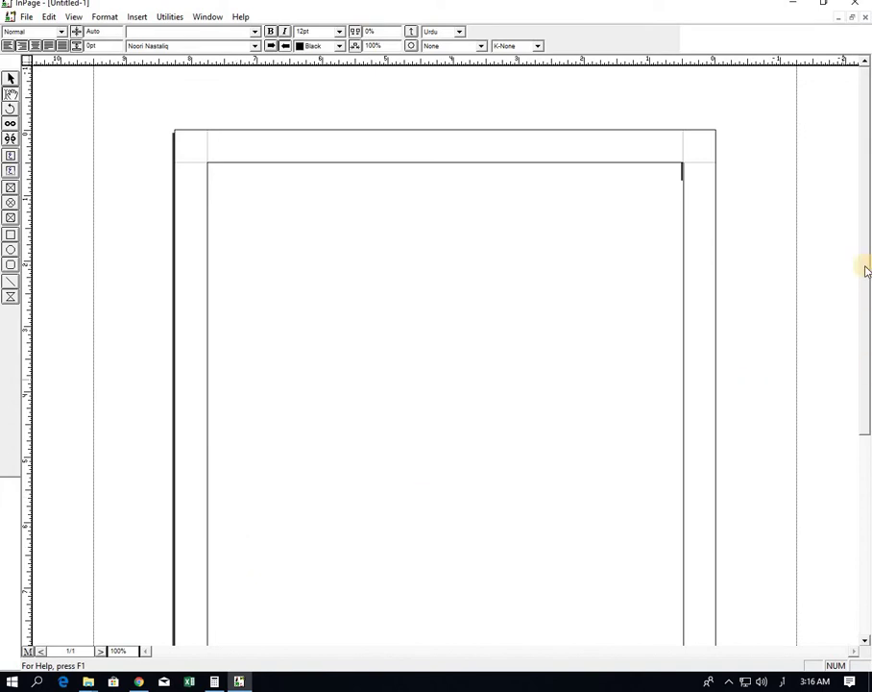
scroll(867, 327, down, 2)
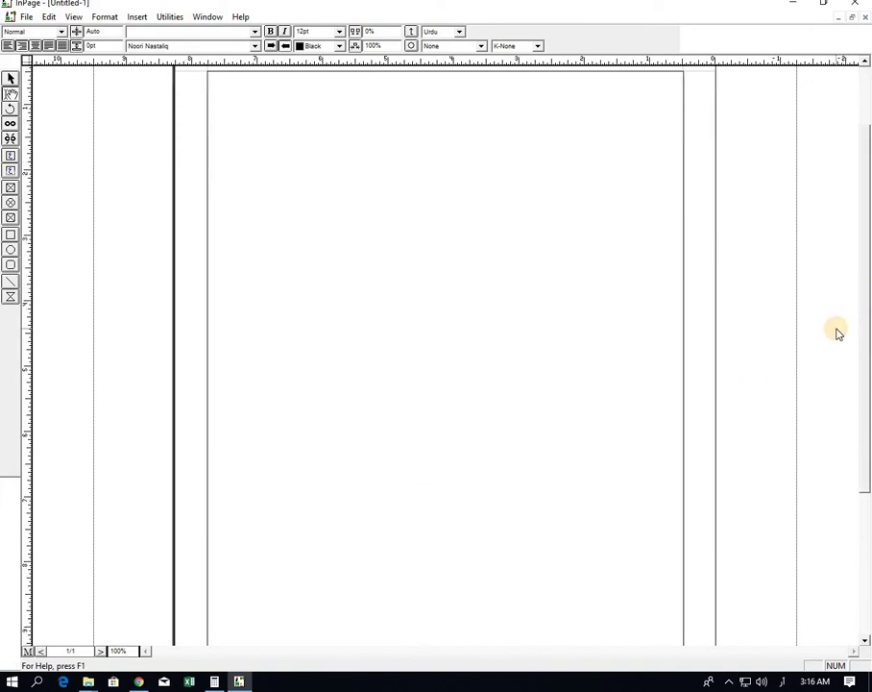
drag(862, 330, 864, 293)
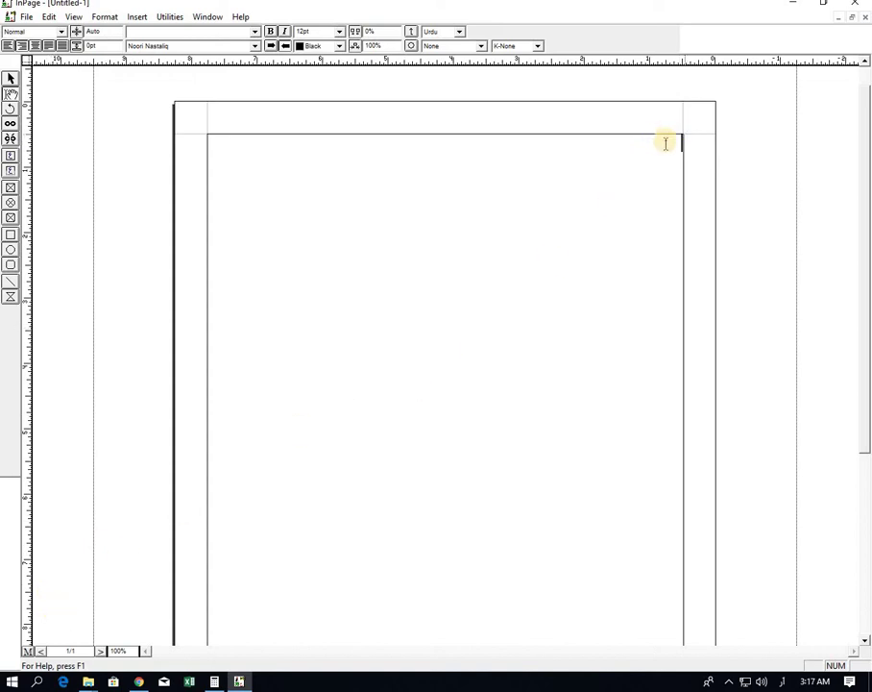
- Open the document's master page and select its main text frame
click(28, 651)
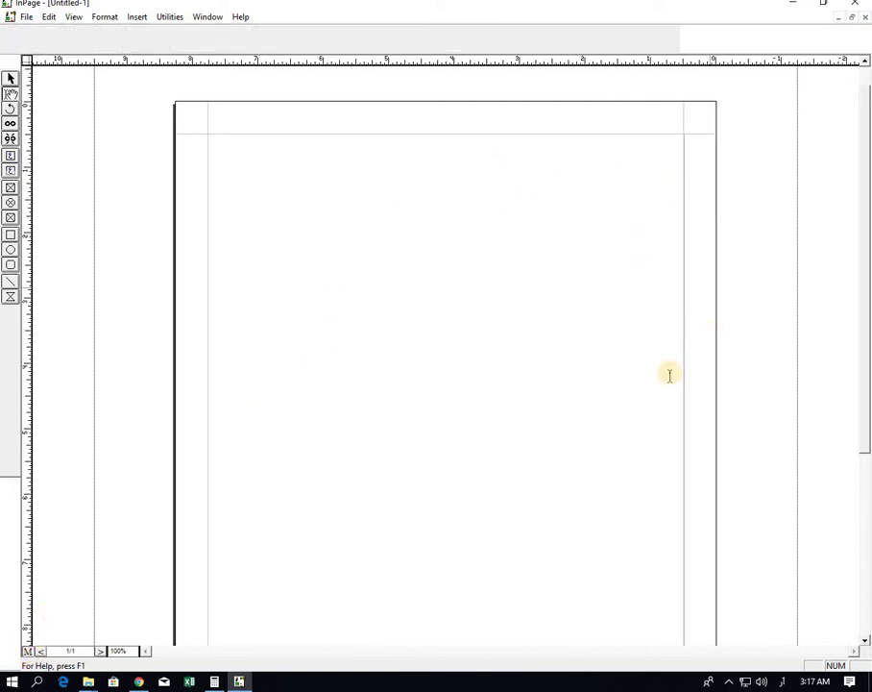
click(469, 187)
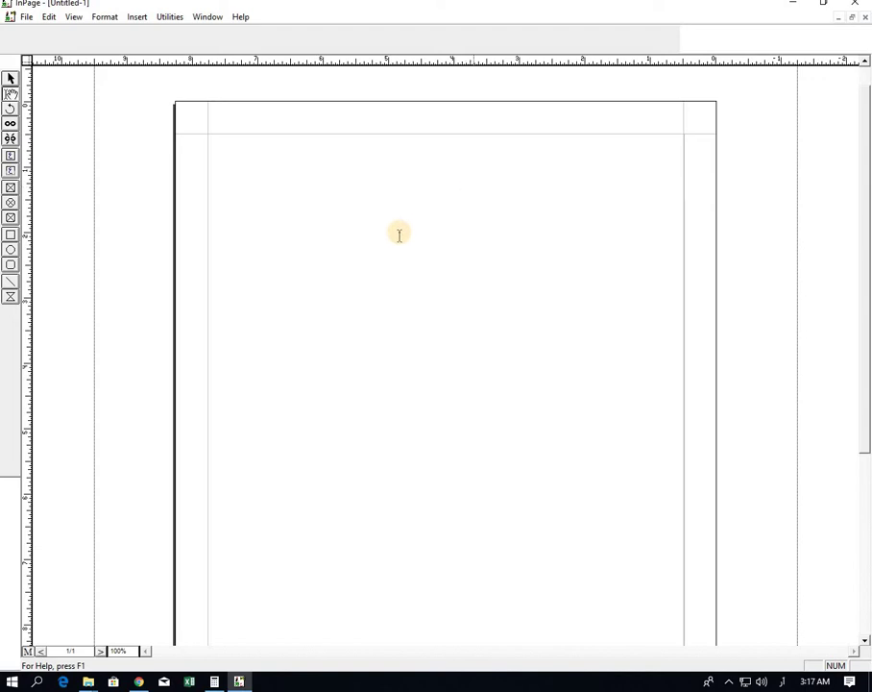
click(10, 80)
click(453, 162)
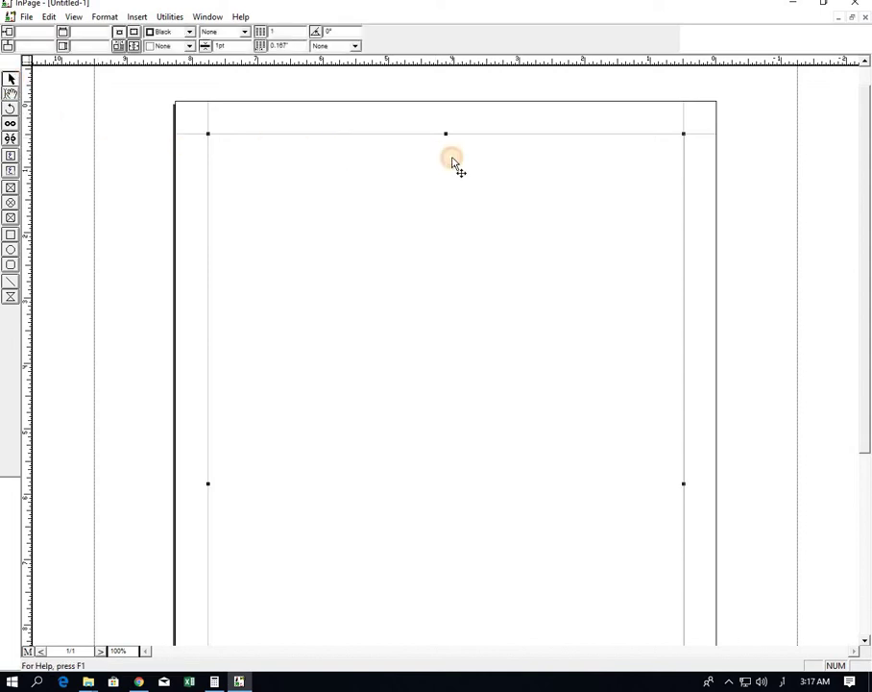
scroll(592, 206, down, 3)
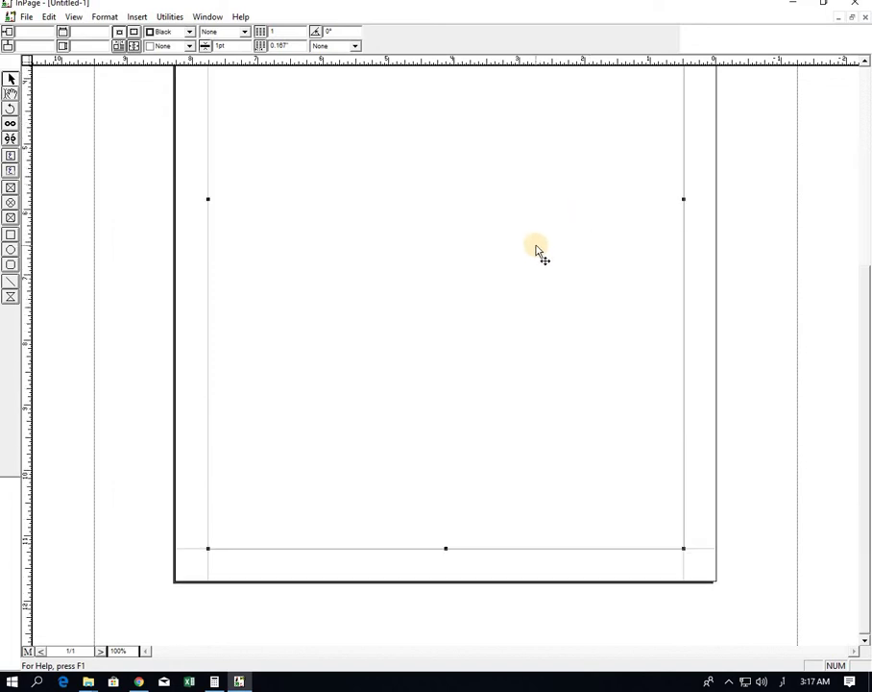
scroll(537, 252, up, 3)
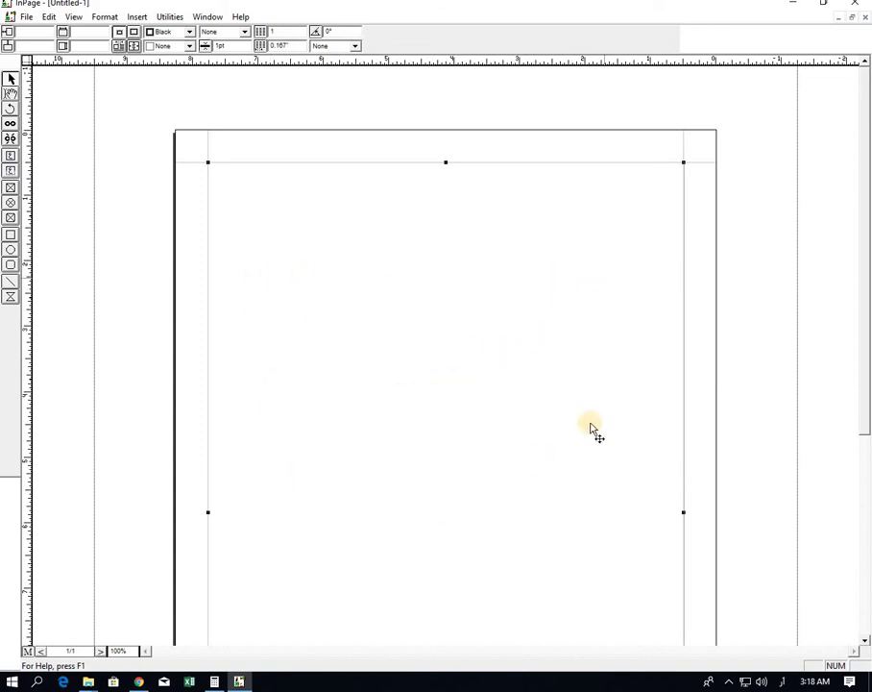
click(75, 31)
text(5)
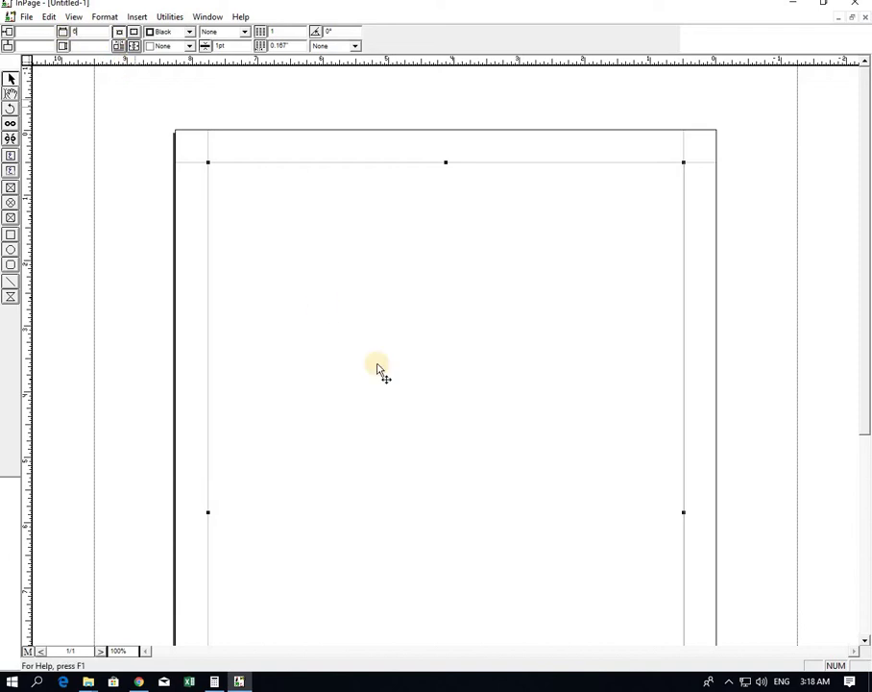
click(88, 44)
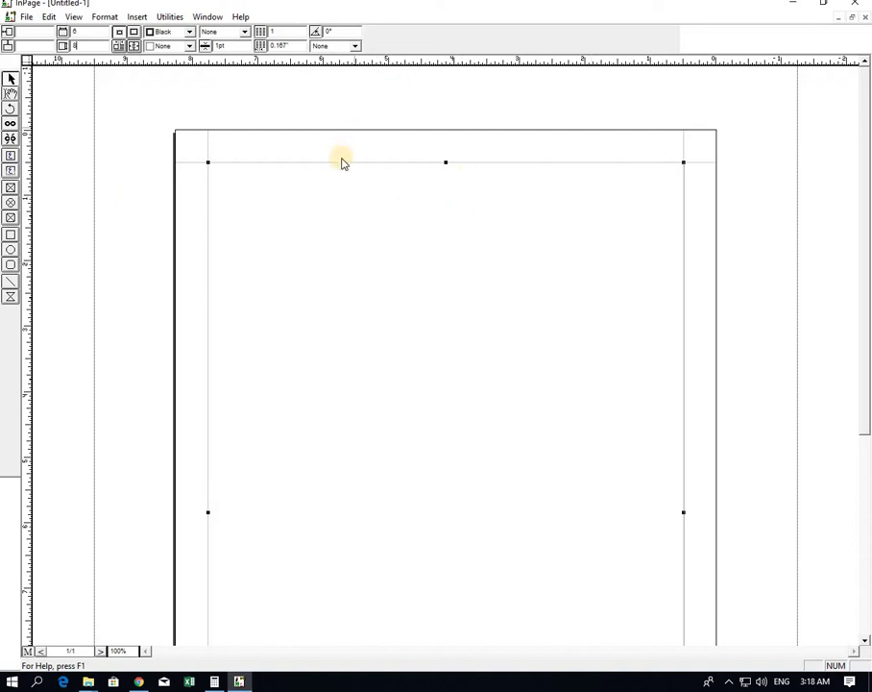
- Add one vertical and one horizontal ruler guide that cross at the centre of the master page
drag(31, 431, 446, 448)
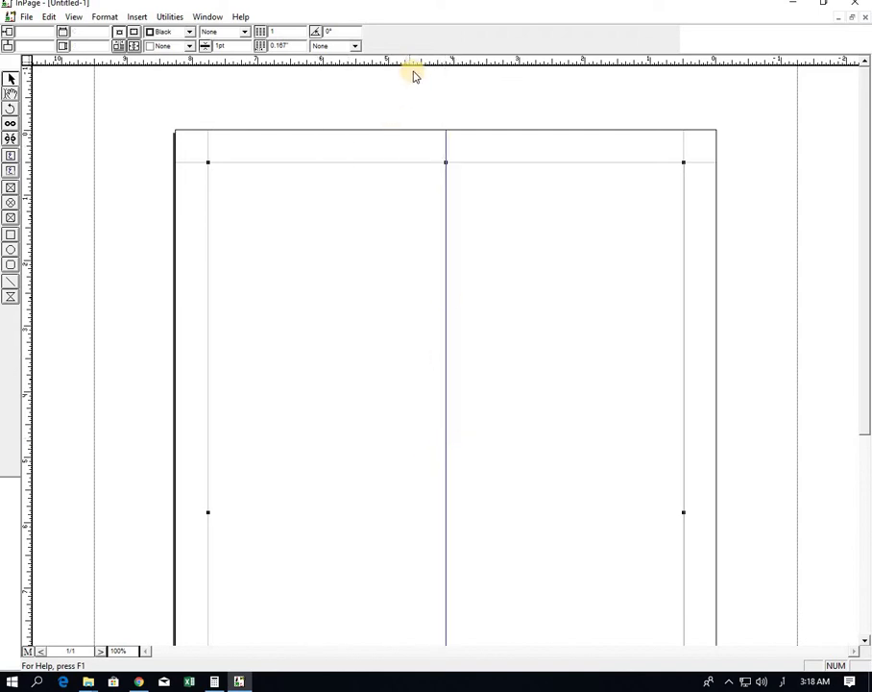
drag(417, 64, 444, 513)
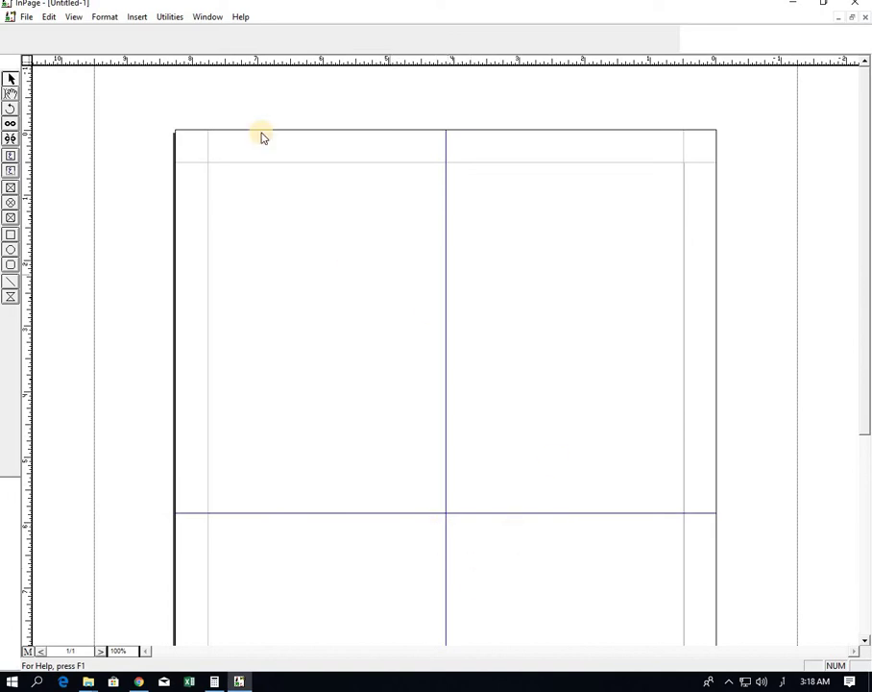
- Resize the main text frame on the master page to 6 inches wide and 8 inches high
click(306, 169)
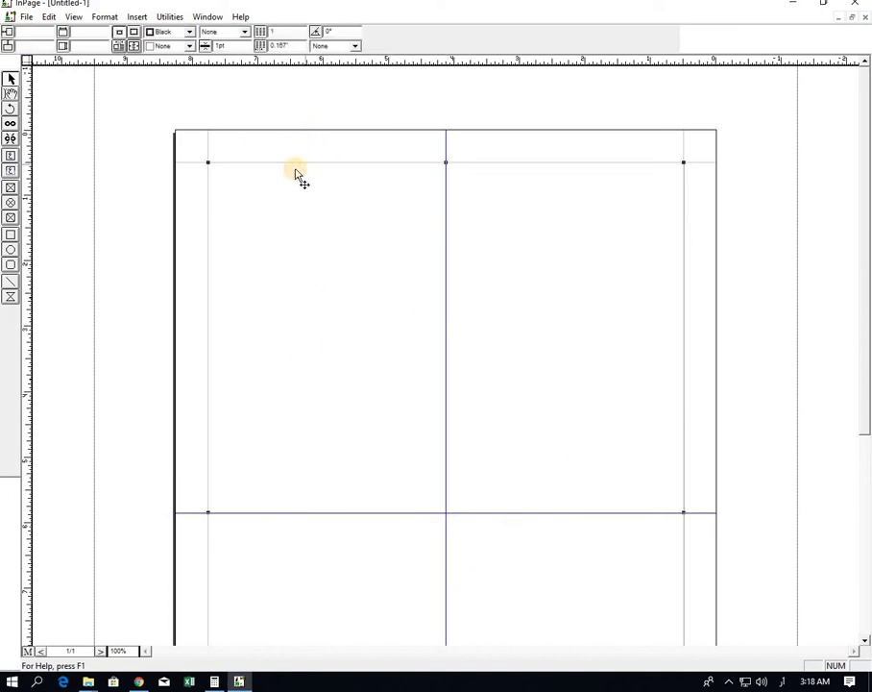
click(84, 33)
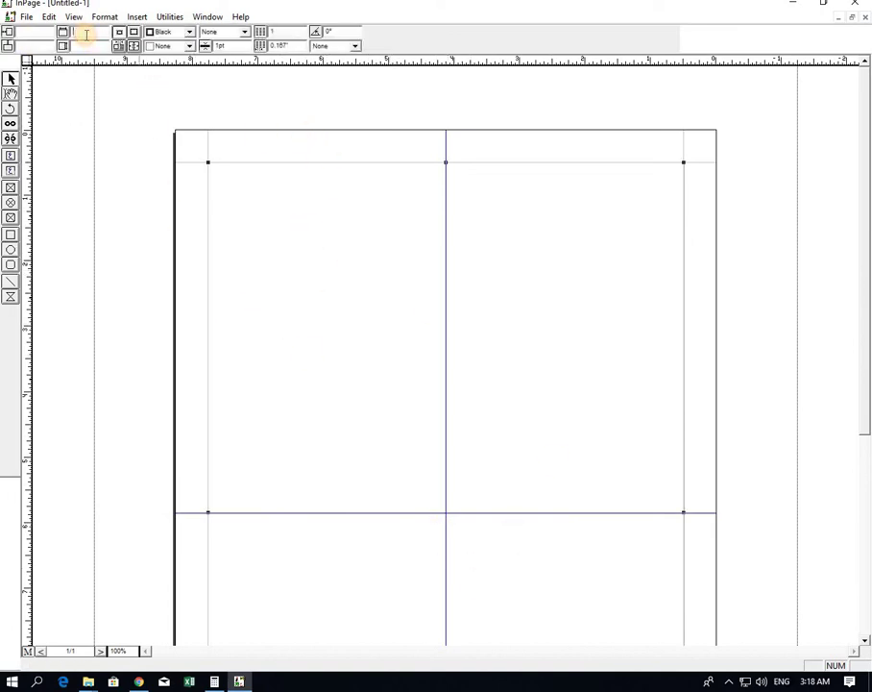
text(6)
click(81, 44)
text(5)
key(Return)
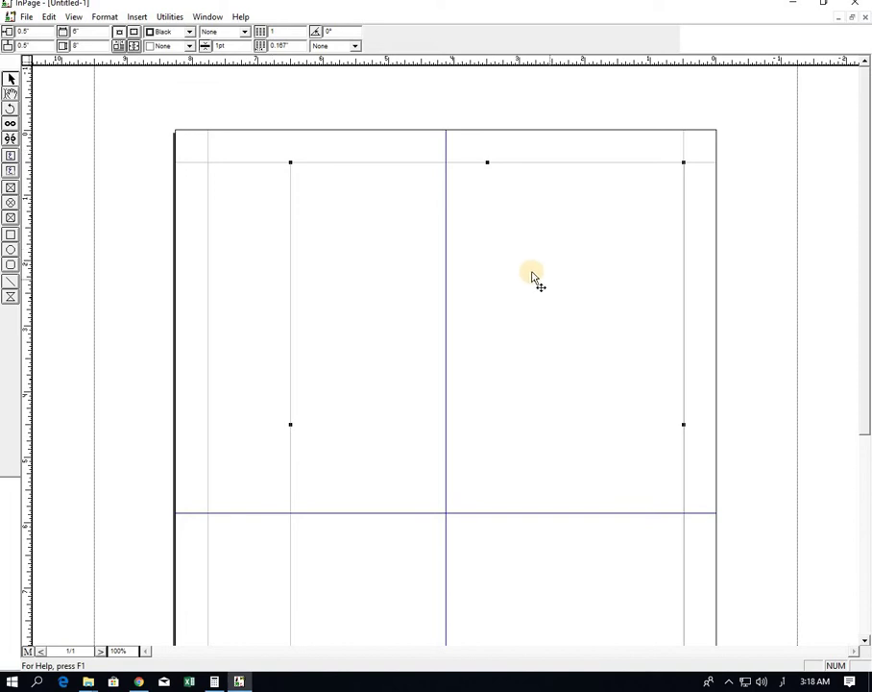
- Centre the main text frame on the crossing guides, at a position of about 1.142" across and 1.833" down
scroll(531, 280, down, 5)
scroll(520, 354, up, 5)
drag(519, 350, 487, 406)
scroll(487, 437, down, 5)
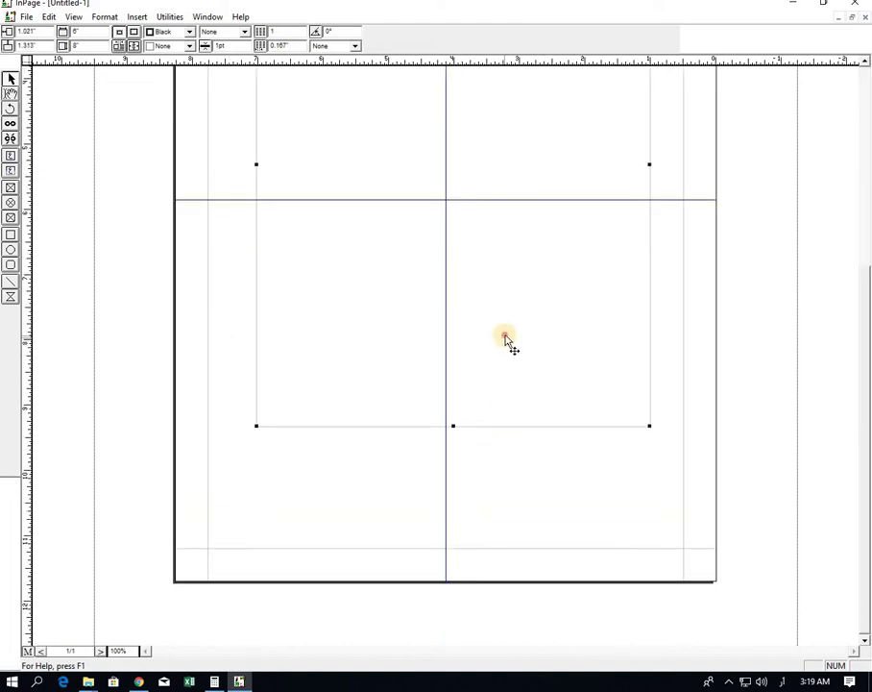
drag(507, 343, 490, 377)
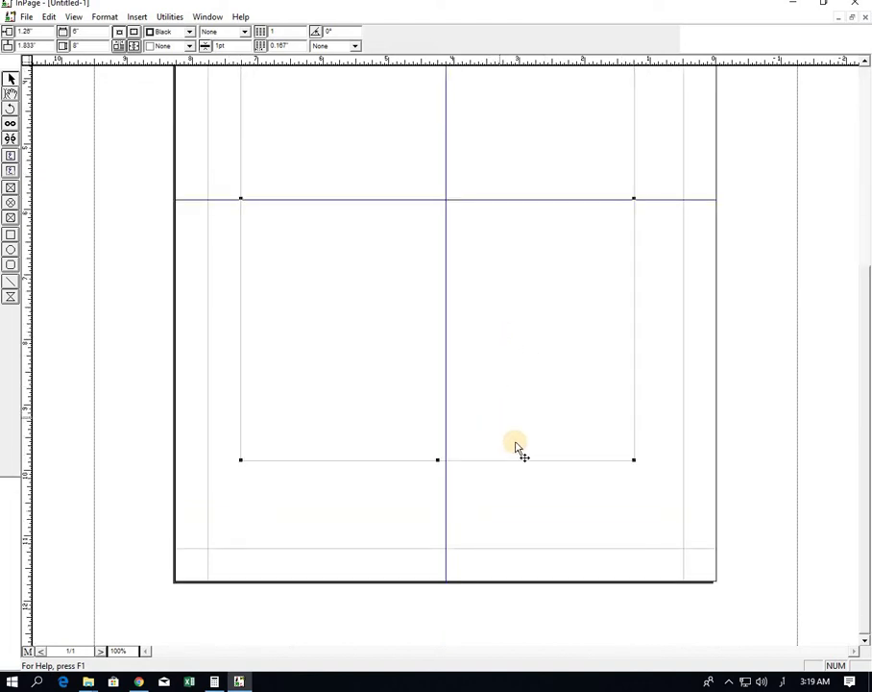
key(Right)
key(Right)
key(Right)
key(Right)
key(Right)
key(Right)
key(Right)
key(Right)
key(Right)
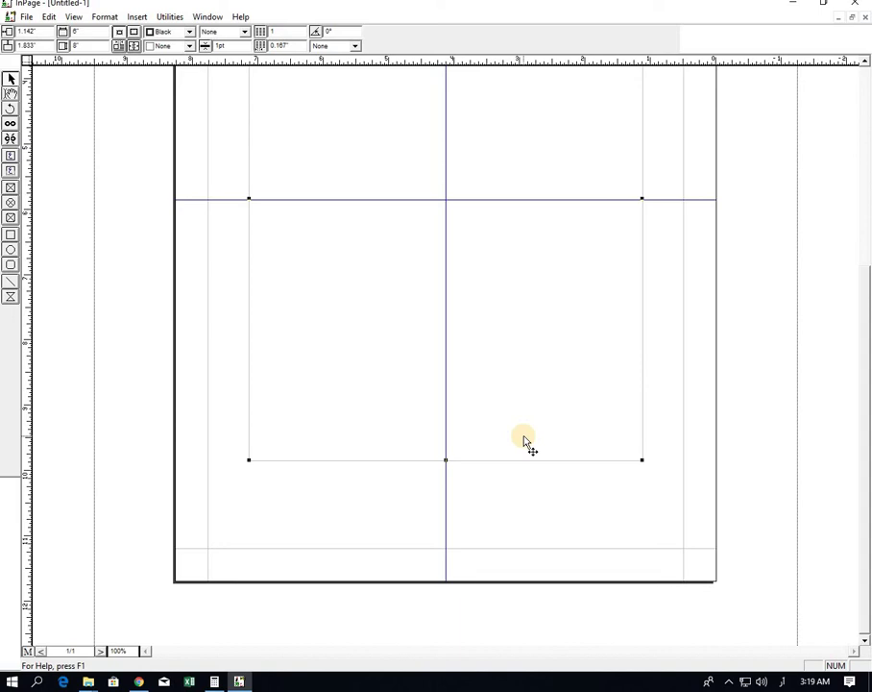
- Draw a one-line title text box about 2.6 inches wide just above the main frame's upper right corner
scroll(522, 444, up, 1)
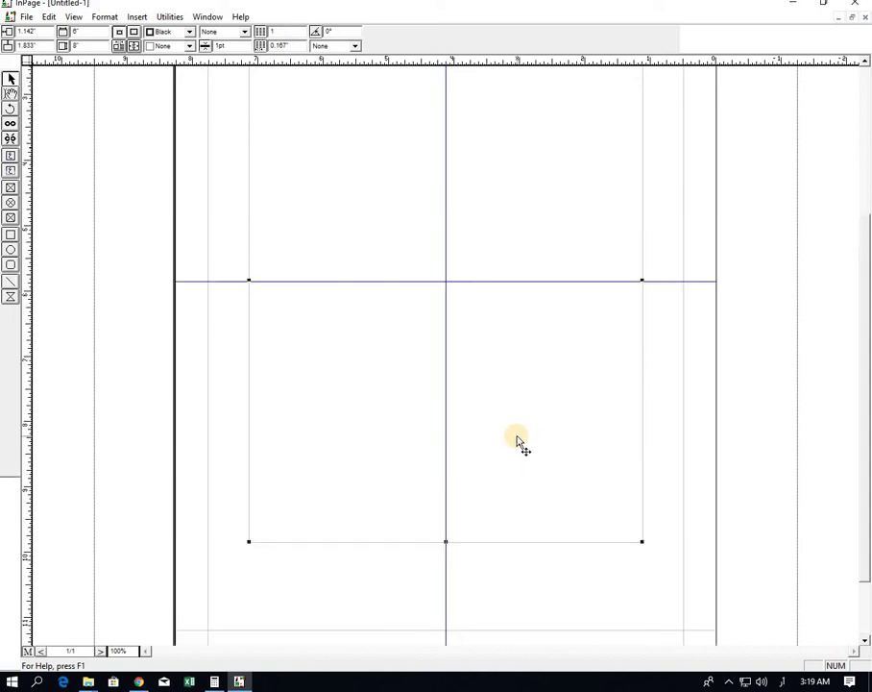
scroll(520, 444, up, 2)
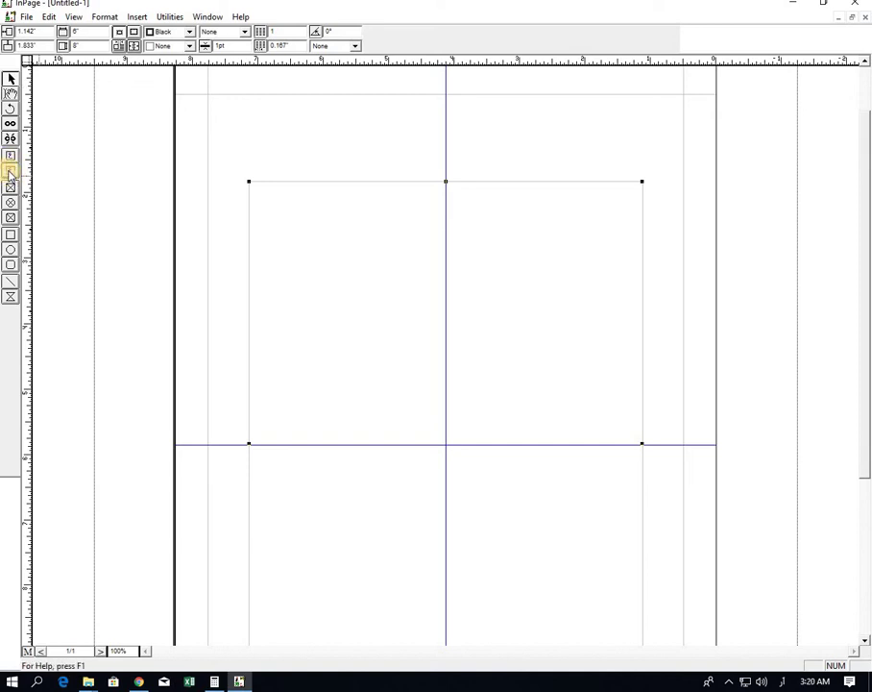
click(10, 172)
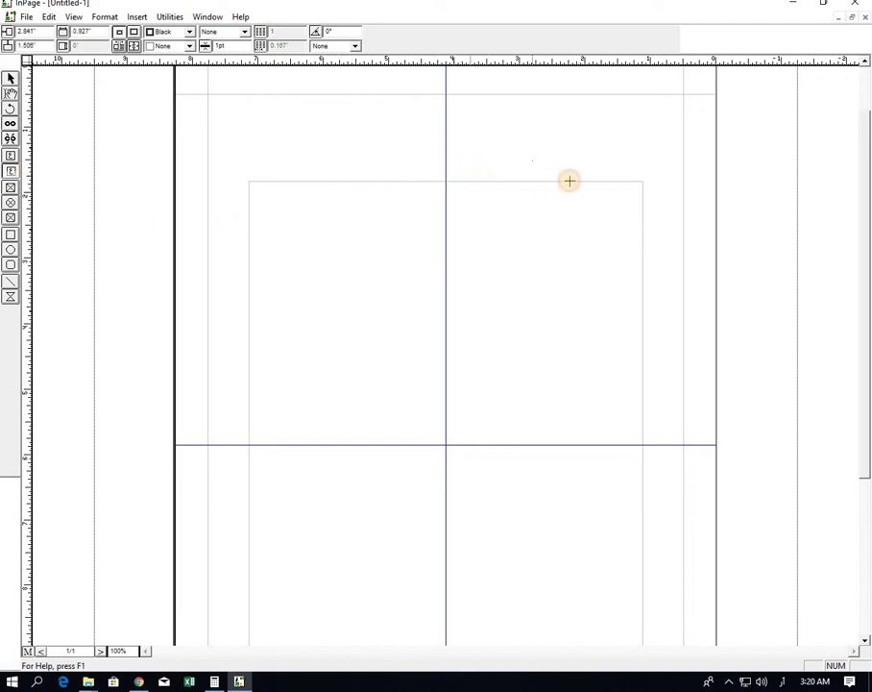
click(636, 179)
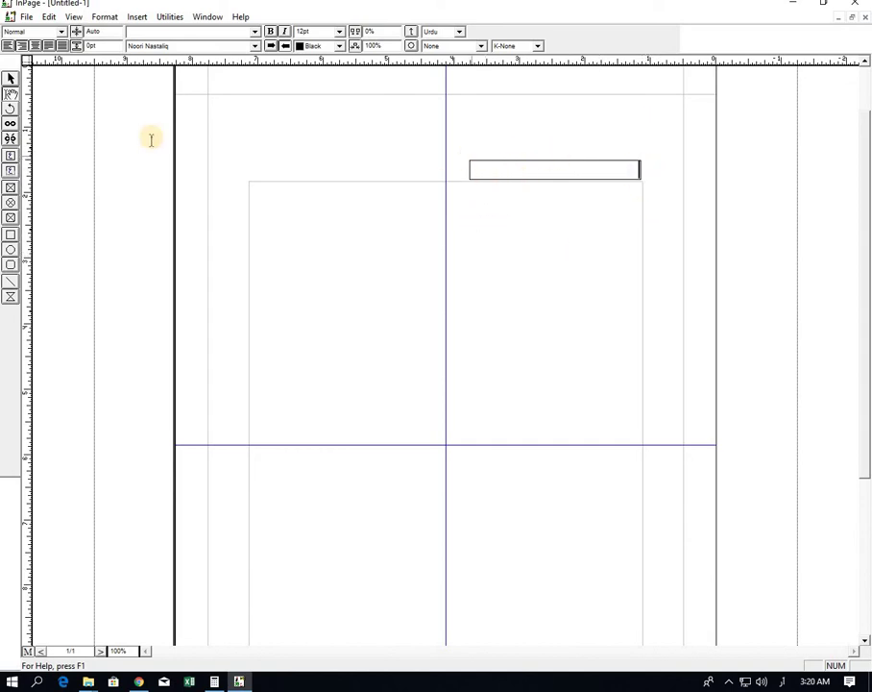
- Align the title box's right edge with the main frame and narrow the box to about 2.27 inches
click(11, 79)
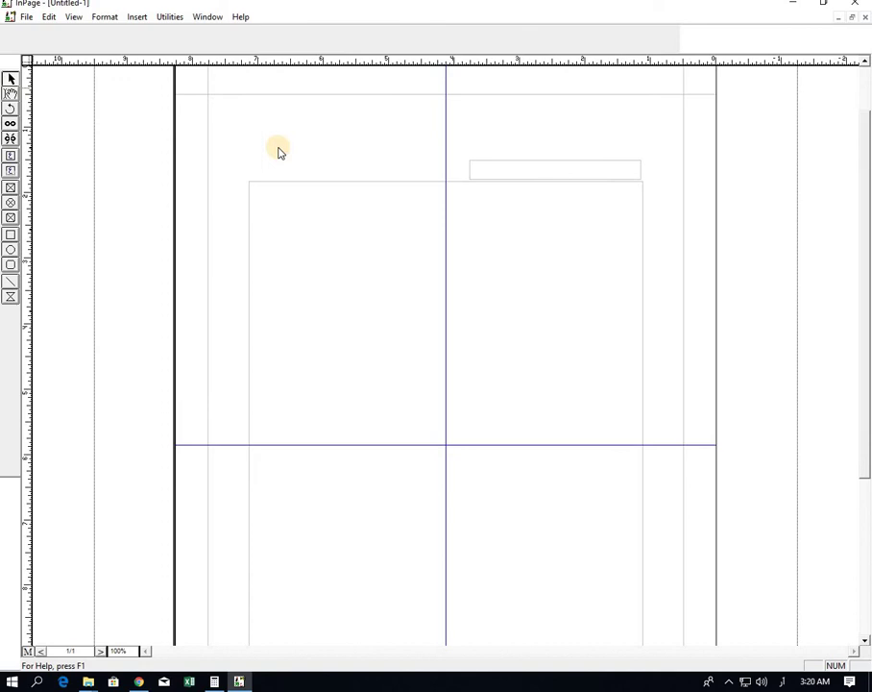
click(601, 170)
key(Right)
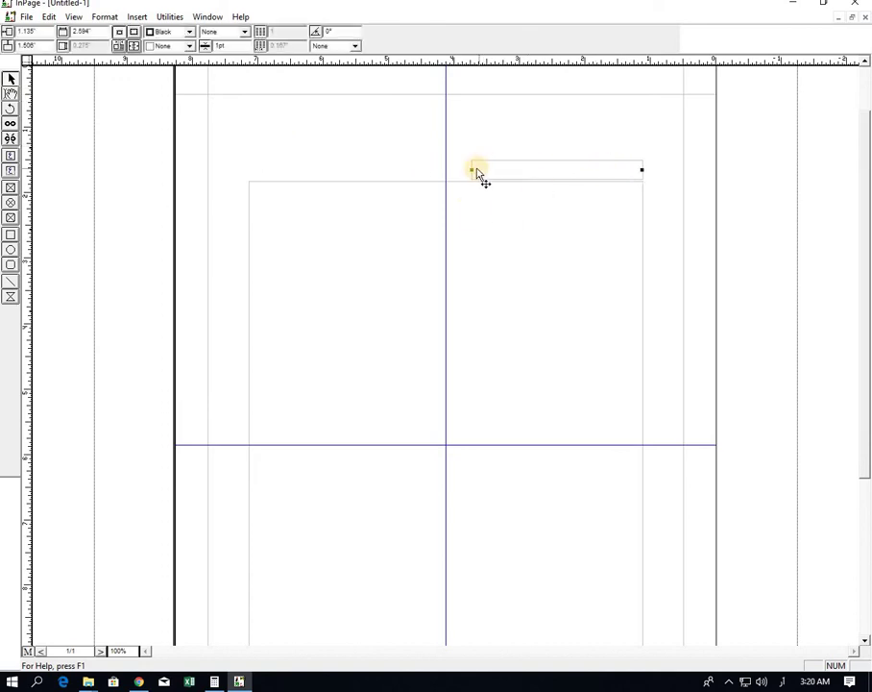
drag(471, 170, 493, 171)
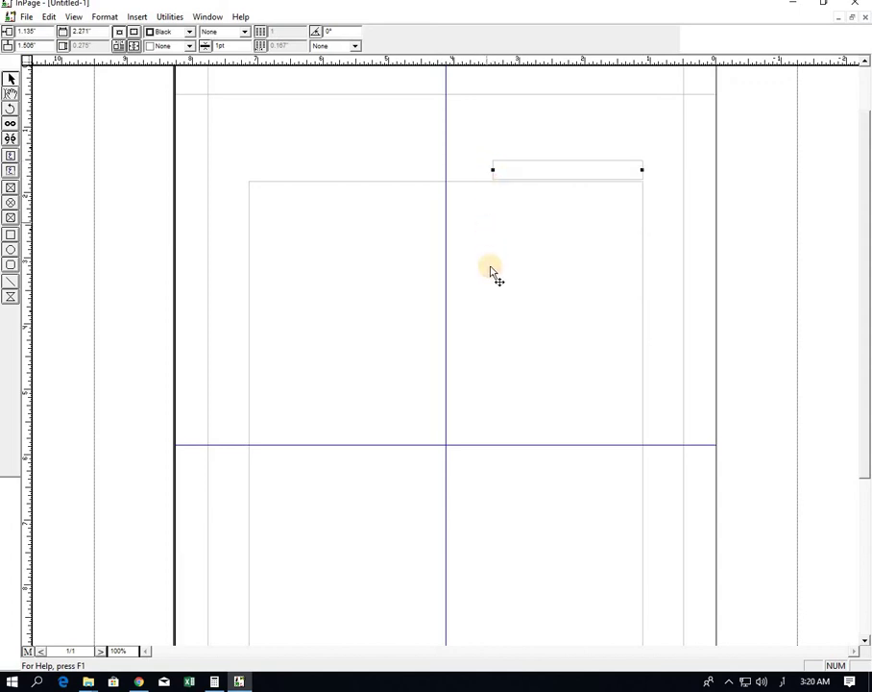
- Enter the Urdu header text میرا پاکستان in the title box above the main frame
click(10, 96)
click(608, 171)
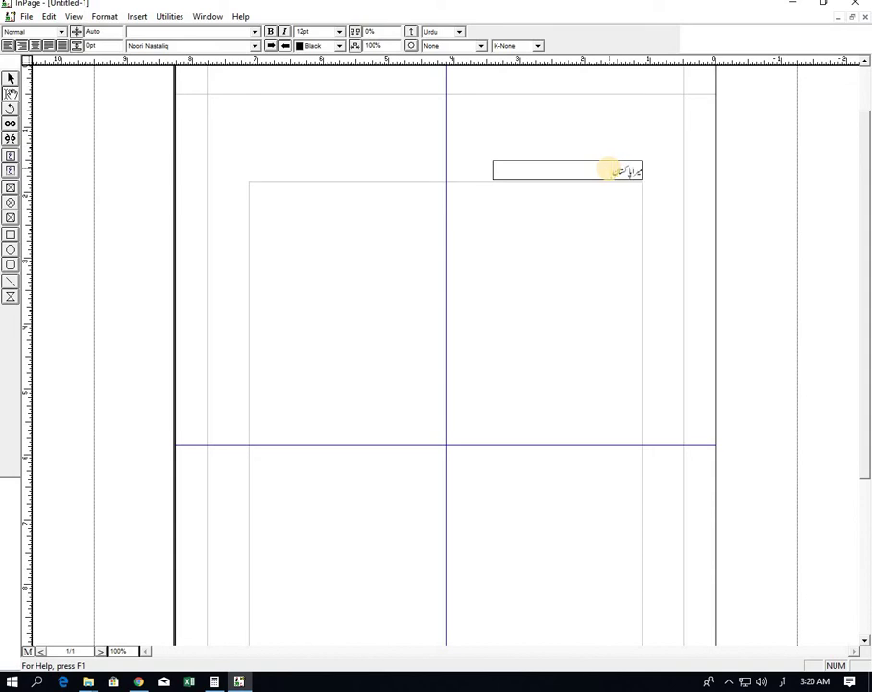
click(611, 171)
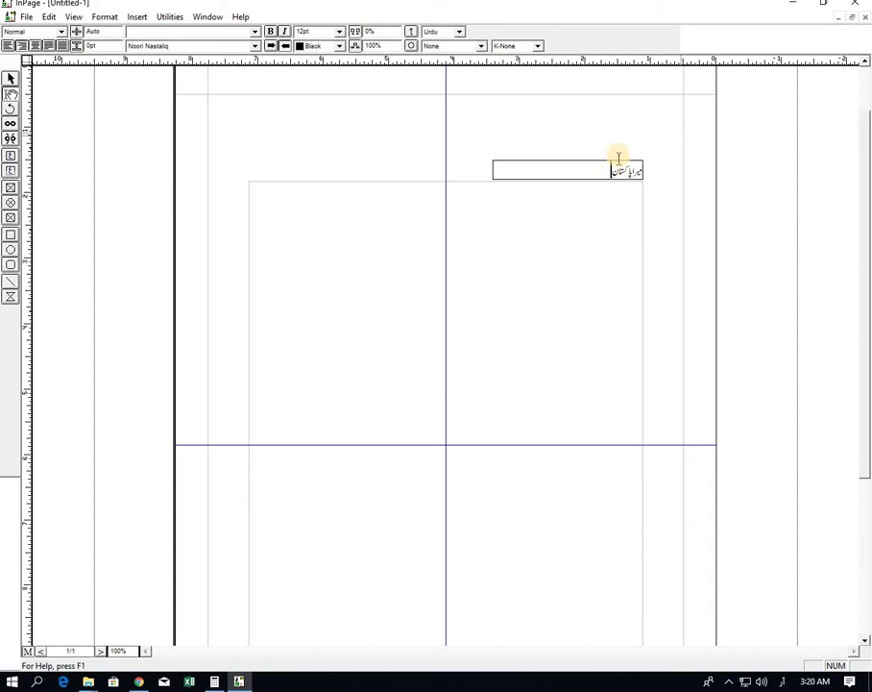
- Narrow the header title box further to about 1.7 inches wide, keeping its right edge in place
click(11, 79)
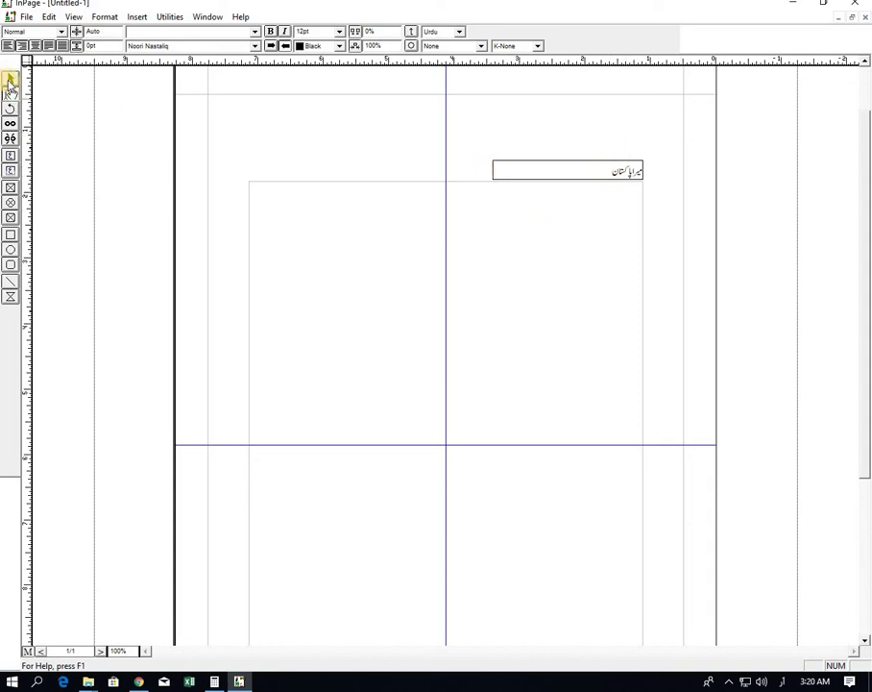
click(493, 174)
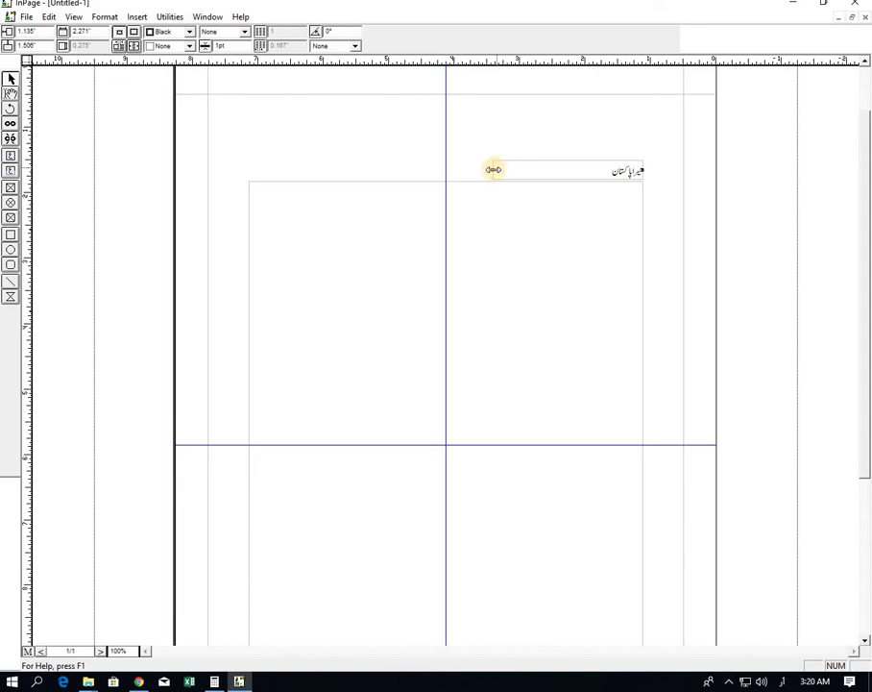
click(493, 174)
click(500, 172)
drag(509, 170, 529, 170)
- Set the line spacing of the header text میرا پاکستان to 23 pt
click(10, 93)
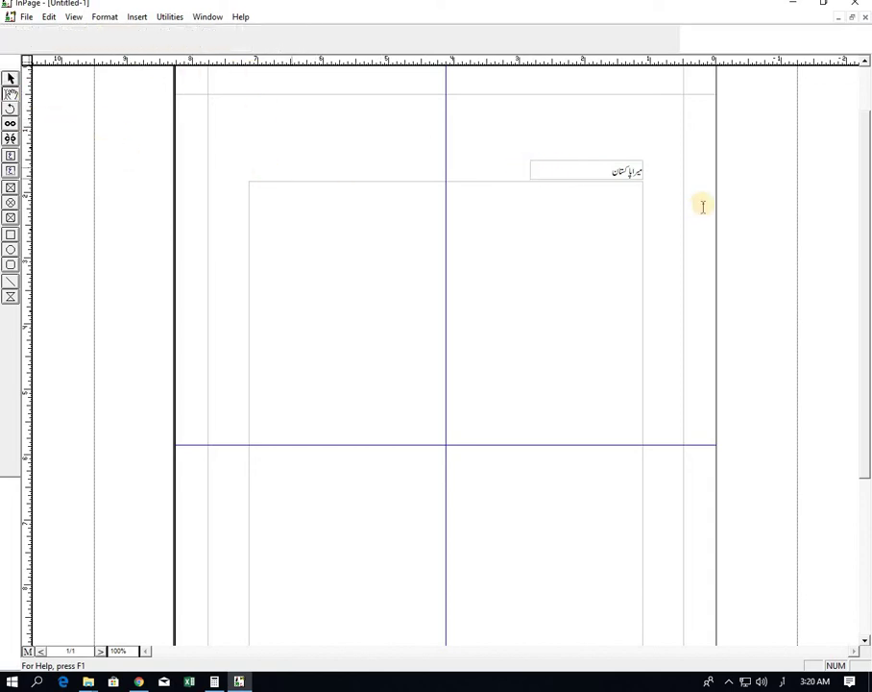
click(586, 173)
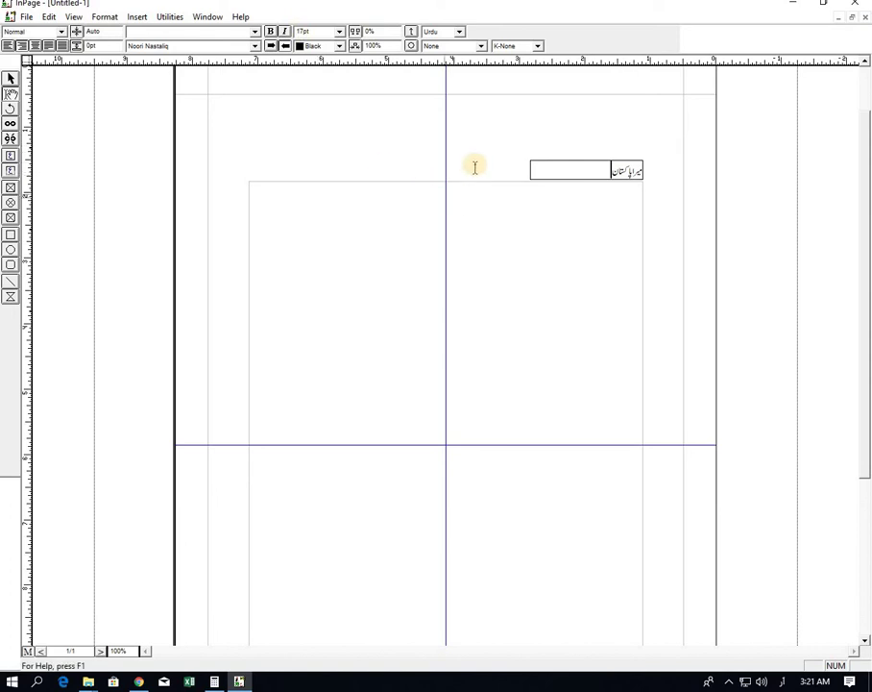
double_click(85, 30)
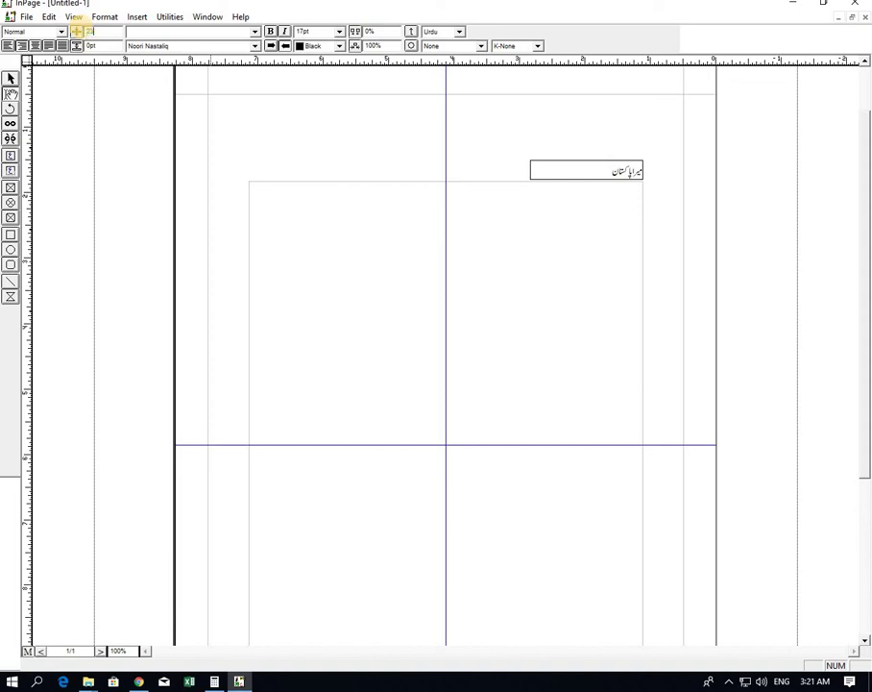
text(23)
key(Return)
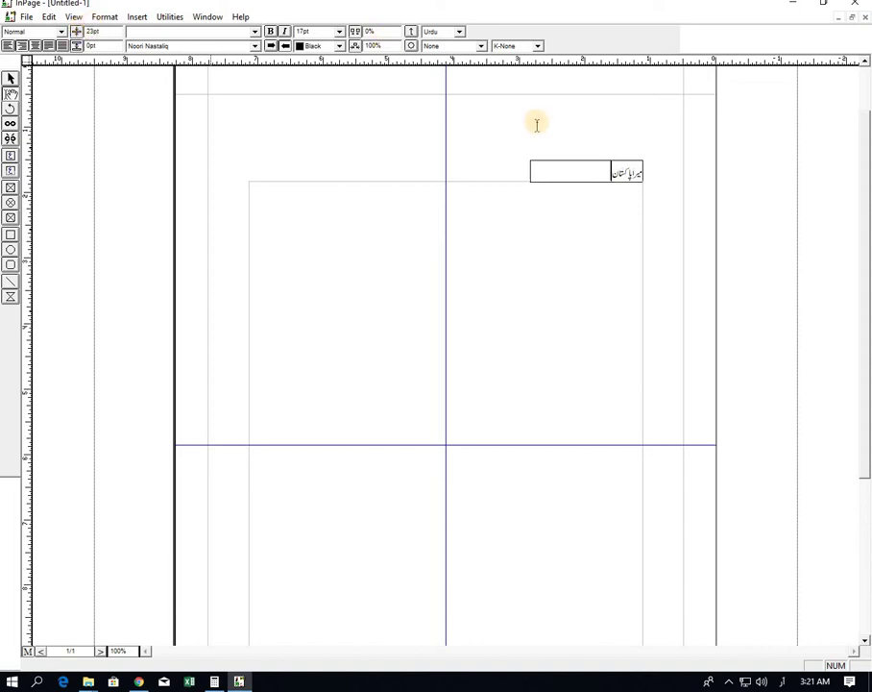
- Nudge the header title box up to a vertical position of 1.466 inches, just above the main text frame
click(11, 78)
click(602, 171)
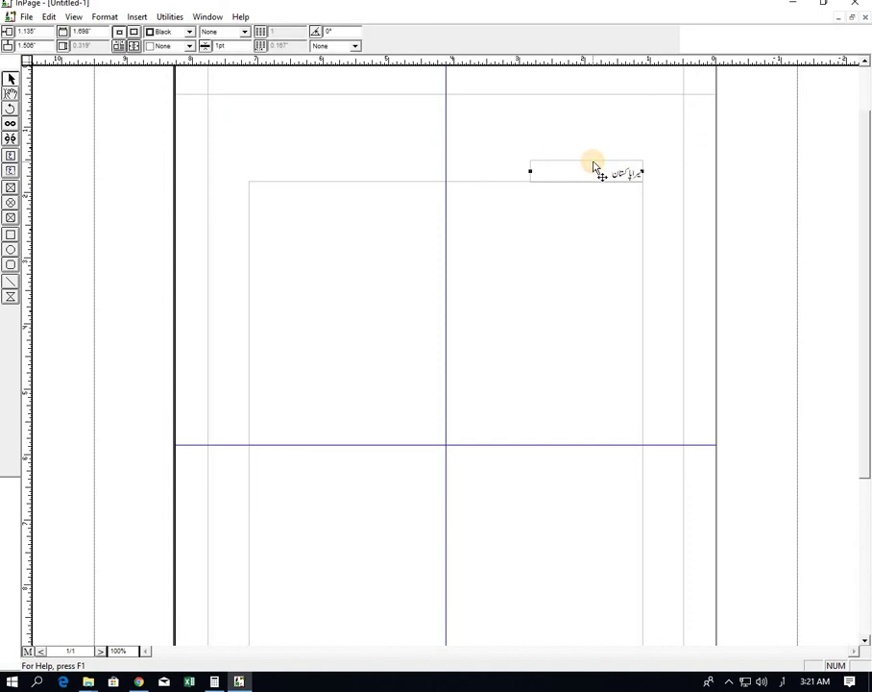
key(Up)
key(Up)
key(Up)
- Set the header title text's font size to 17 pt
click(10, 94)
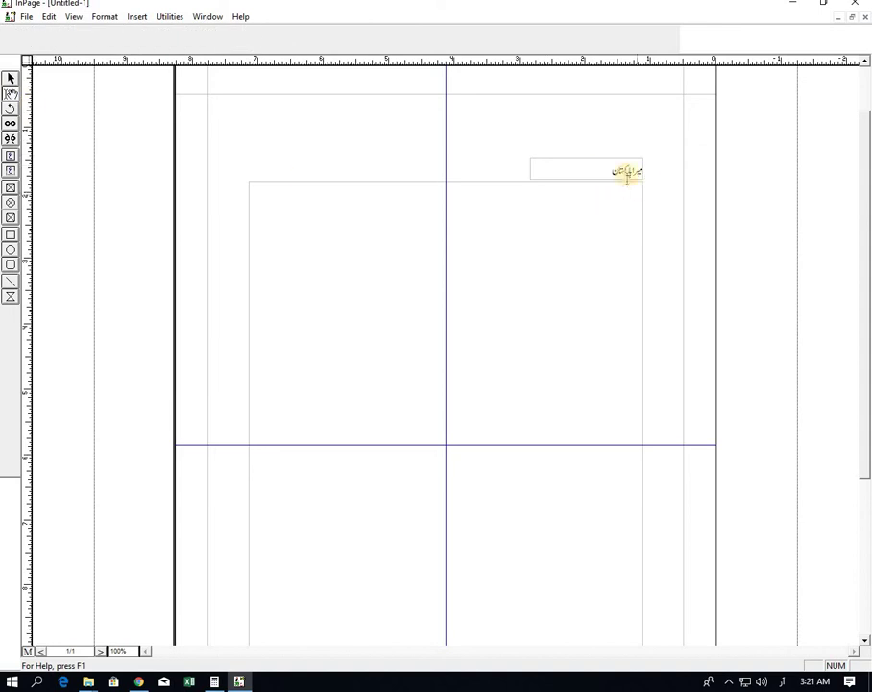
triple_click(626, 173)
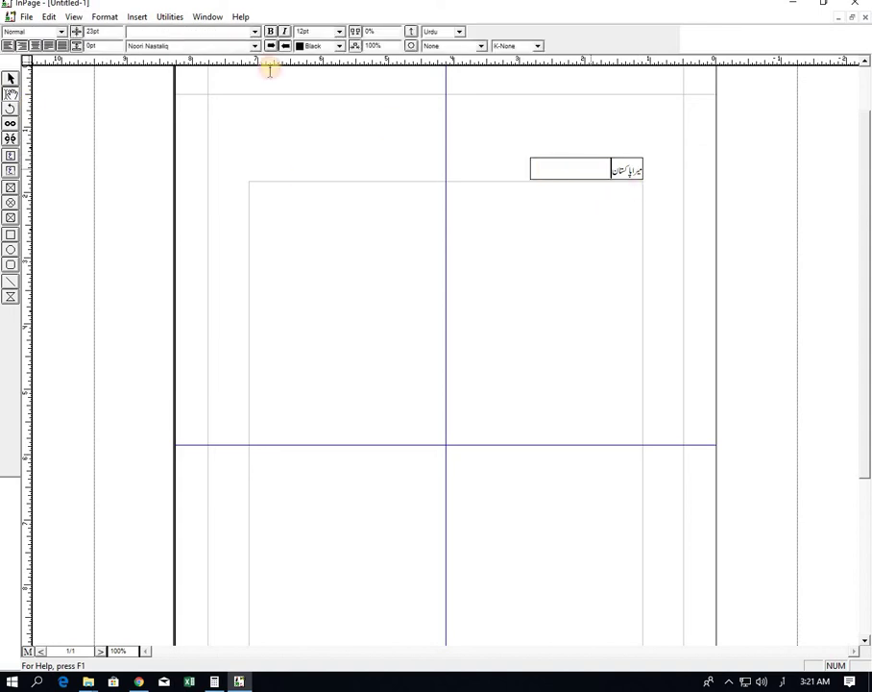
click(301, 30)
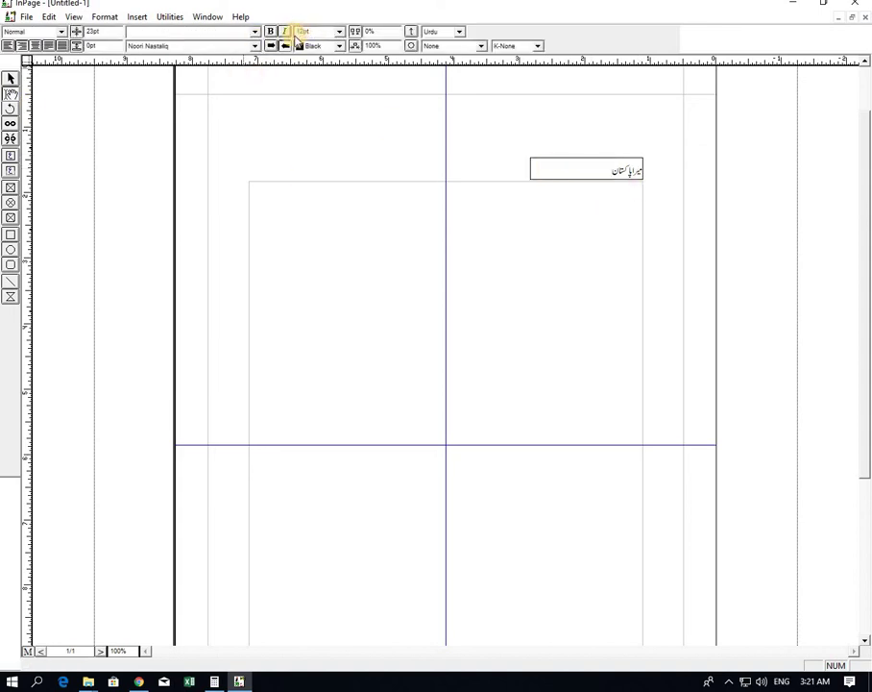
click(298, 31)
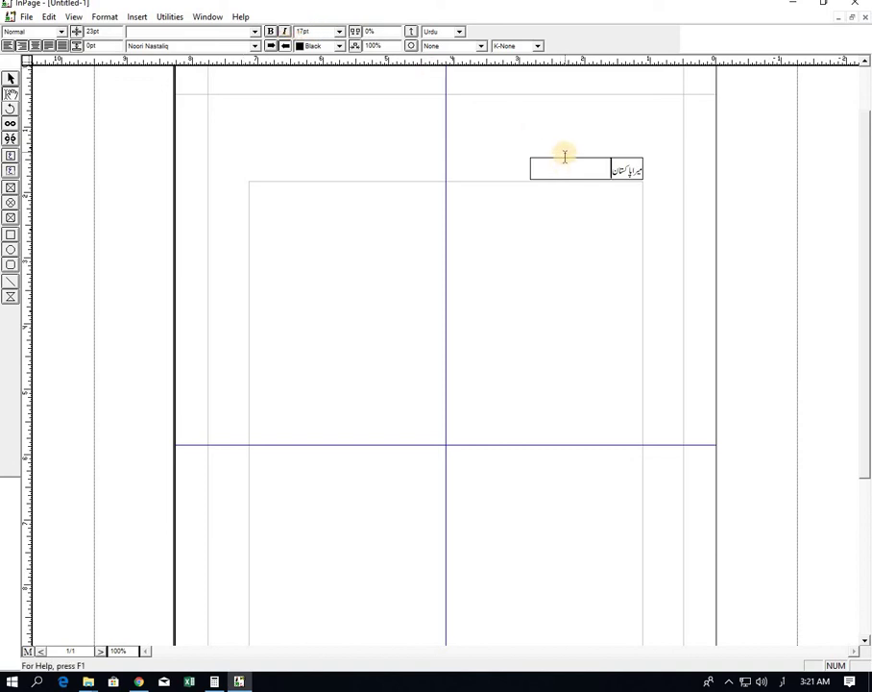
- Duplicate the header title box and move the copy horizontally until its left edge aligns with the main frame's left edge
click(10, 78)
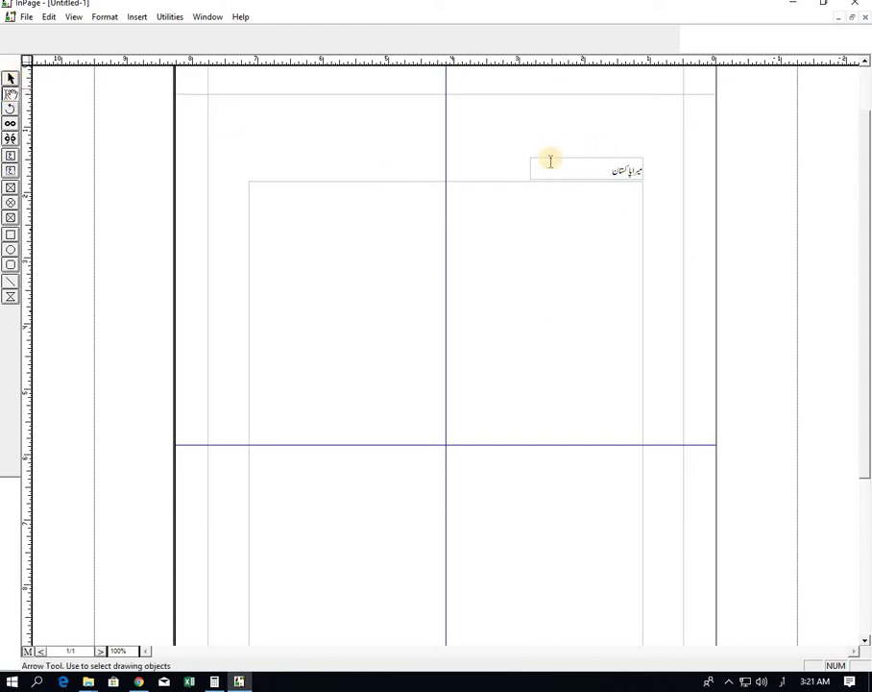
click(10, 78)
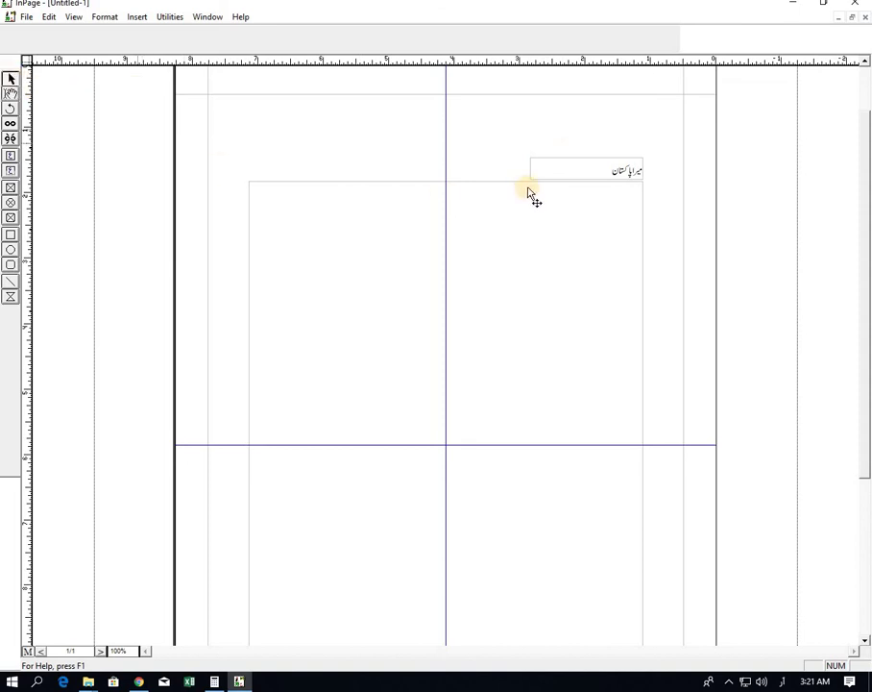
click(564, 165)
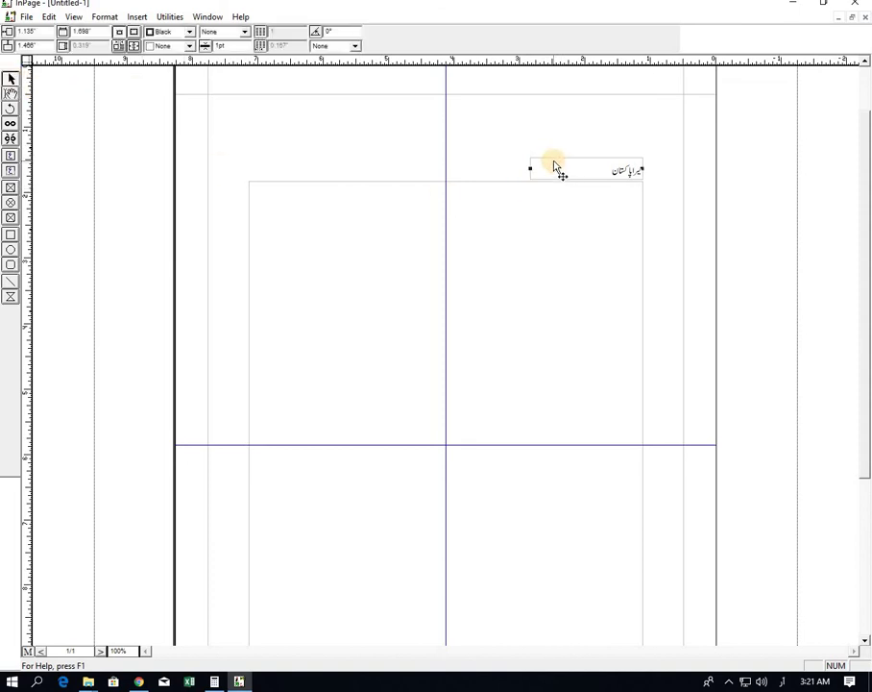
mouse_move(558, 168)
mouse_down()
mouse_move(542, 169)
mouse_move(554, 166)
mouse_up()
key(Left)
key(Left)
key(Left)
key(Left)
key(Left)
key(Left)
key(Left)
key(Left)
key(Left)
key(Left)
key(Left)
key(Left)
key(Left)
key(Left)
key(Left)
key(Left)
key(Left)
key(Left)
key(Left)
key(Left)
key(Left)
key(Left)
key(Left)
key(Left)
key(Left)
key(Left)
key(Left)
key(Left)
key(Left)
key(Left)
key(Left)
key(Left)
key(Left)
key(Left)
key(Left)
key(Left)
key(Left)
key(Left)
key(Left)
key(Left)
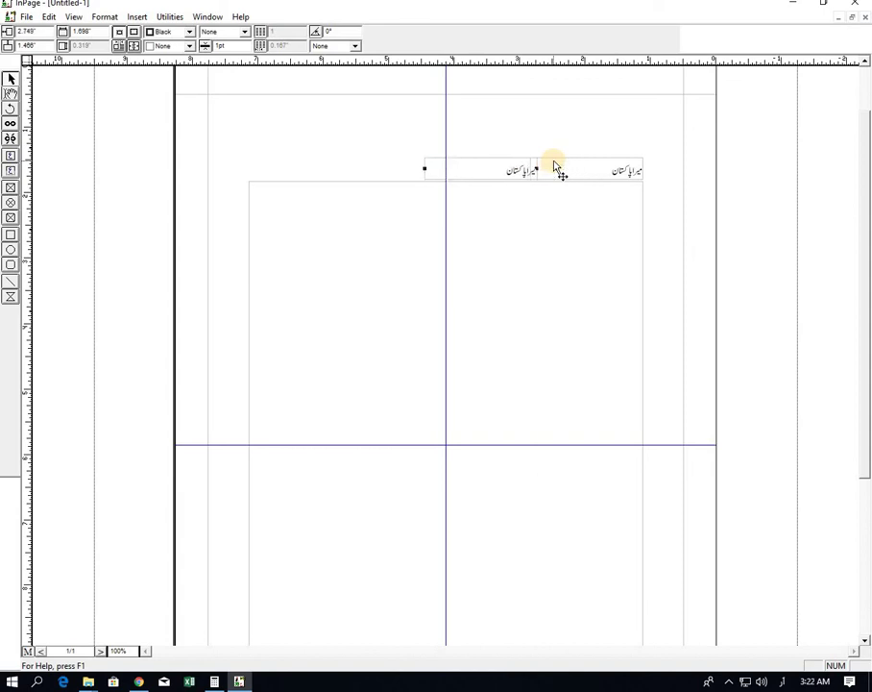
key(Left)
key(Left)
key(Left)
key(Left)
key(Left)
key(Left)
key(Left)
key(Left)
key(Left)
key(Left)
key(Left)
key(Left)
key(Left)
key(Left)
key(Left)
key(Left)
key(Left)
key(Left)
key(Left)
key(Left)
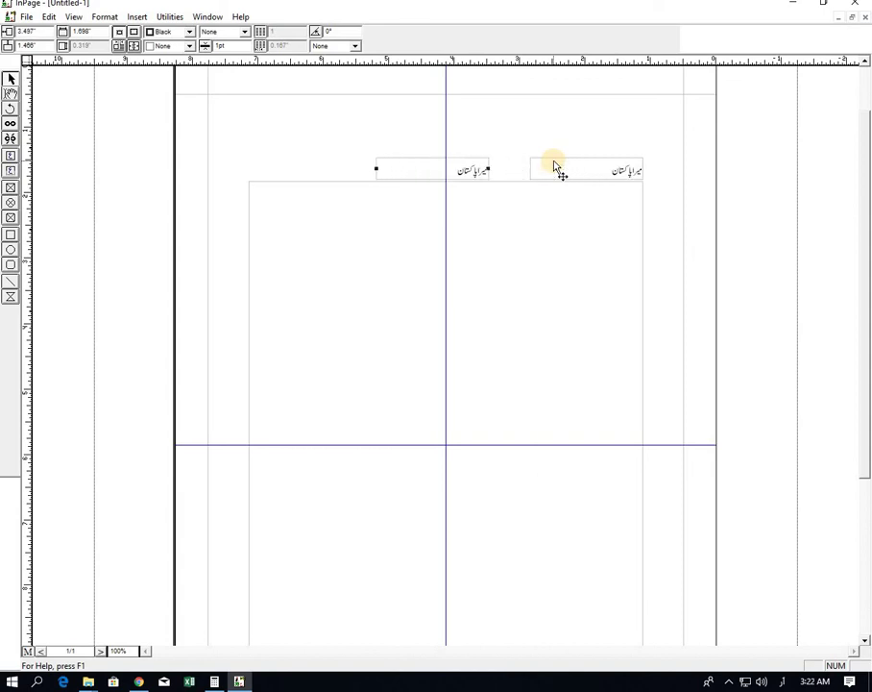
key(Left)
key(Left)
key(Left)
key(Left)
key(Left)
key(Left)
key(Left)
key(Left)
key(Left)
key(Left)
key(Left)
key(Left)
key(Left)
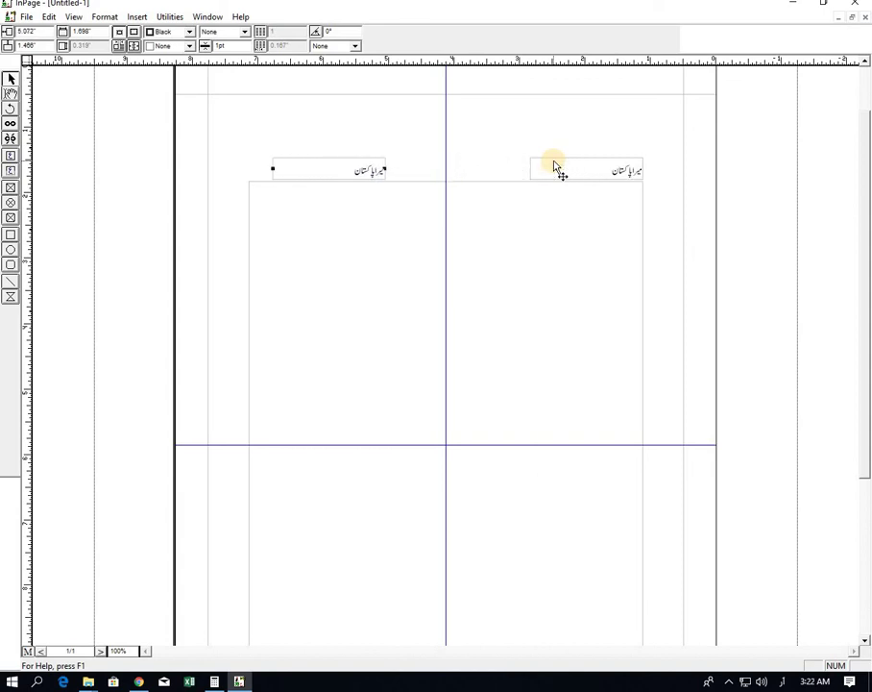
key(Left)
key(Left)
key(Left)
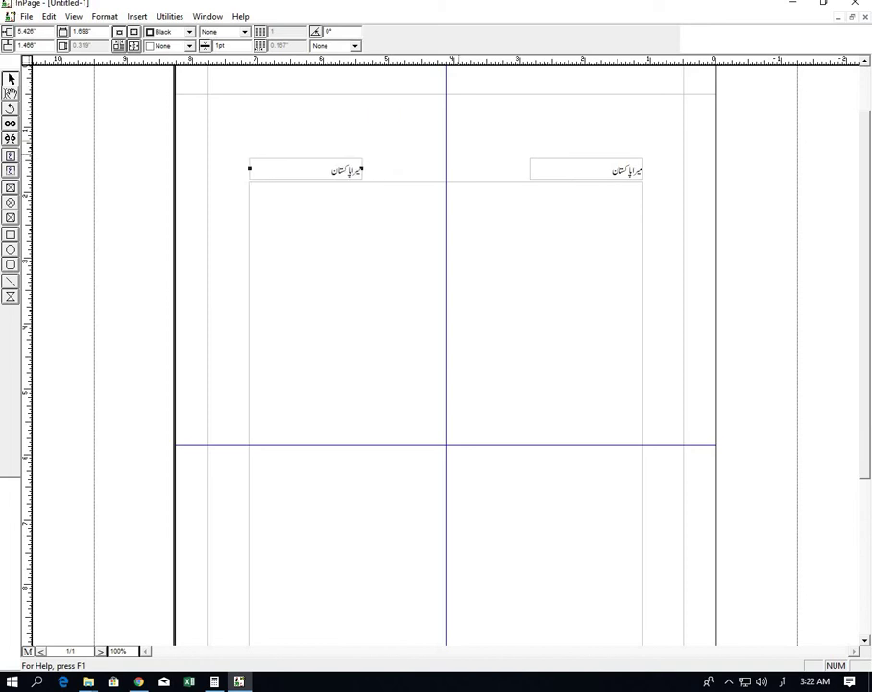
- Replace the Urdu text in the duplicated header box with an automatic page number
click(42, 103)
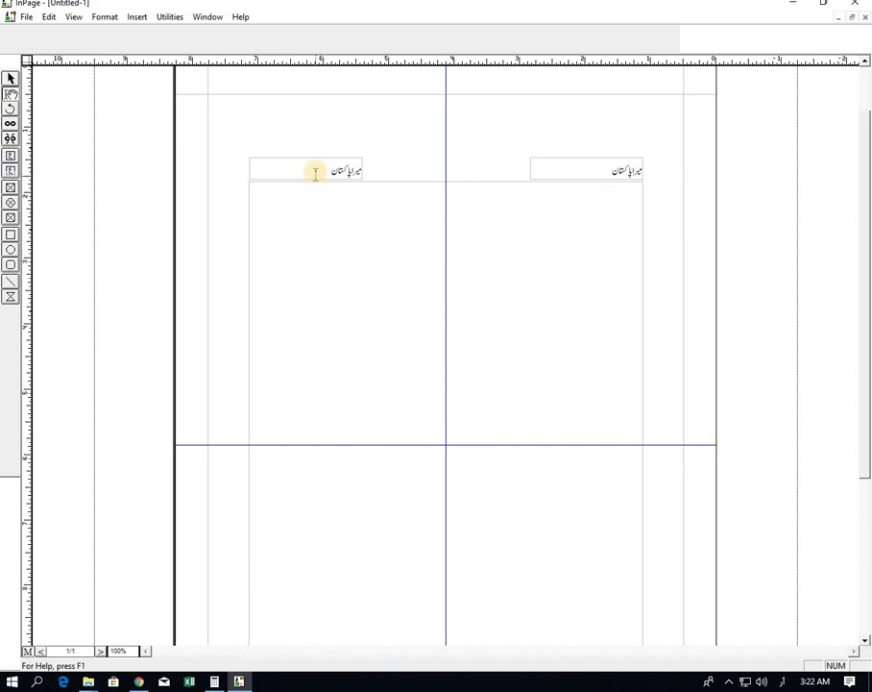
drag(334, 169, 361, 212)
key(Delete)
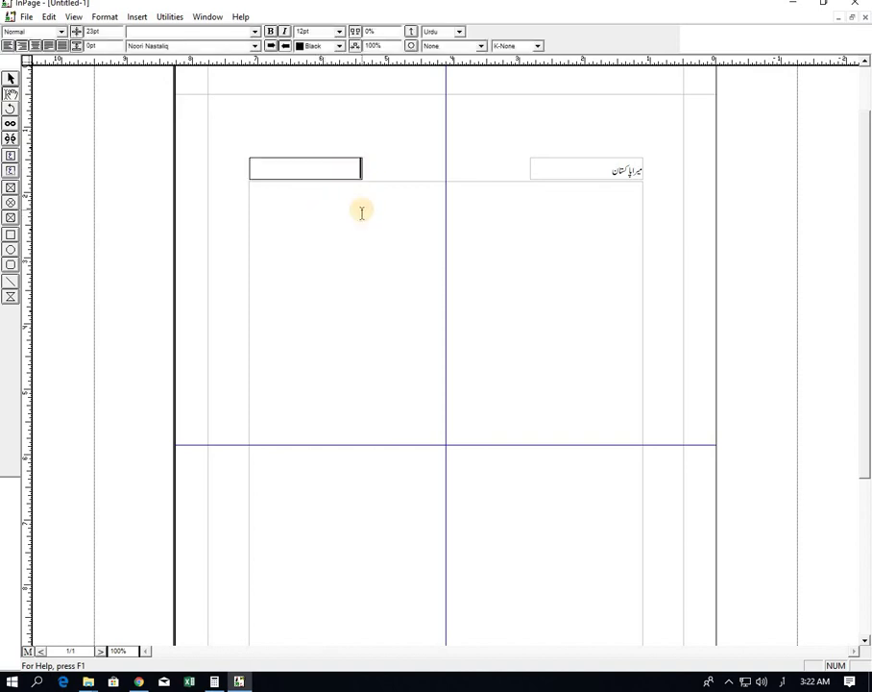
click(136, 16)
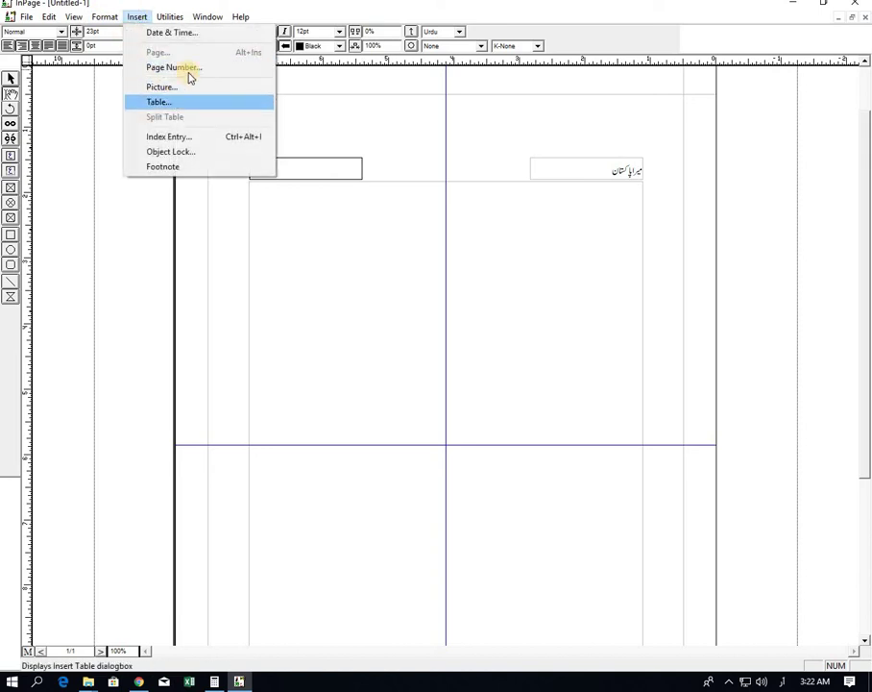
click(191, 69)
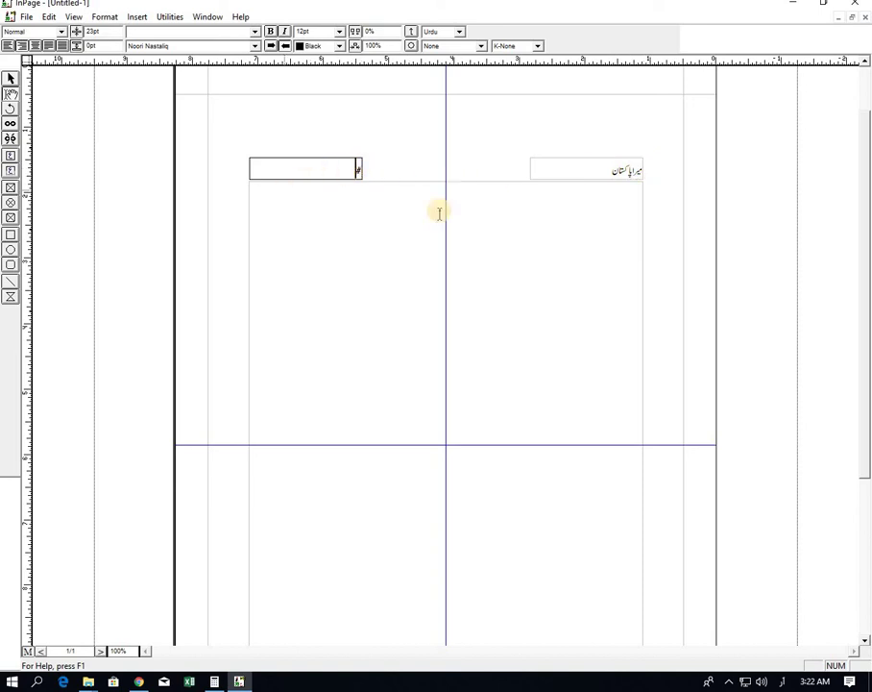
- Leave the master page and return to the document page
scroll(487, 215, down, 5)
scroll(487, 215, up, 6)
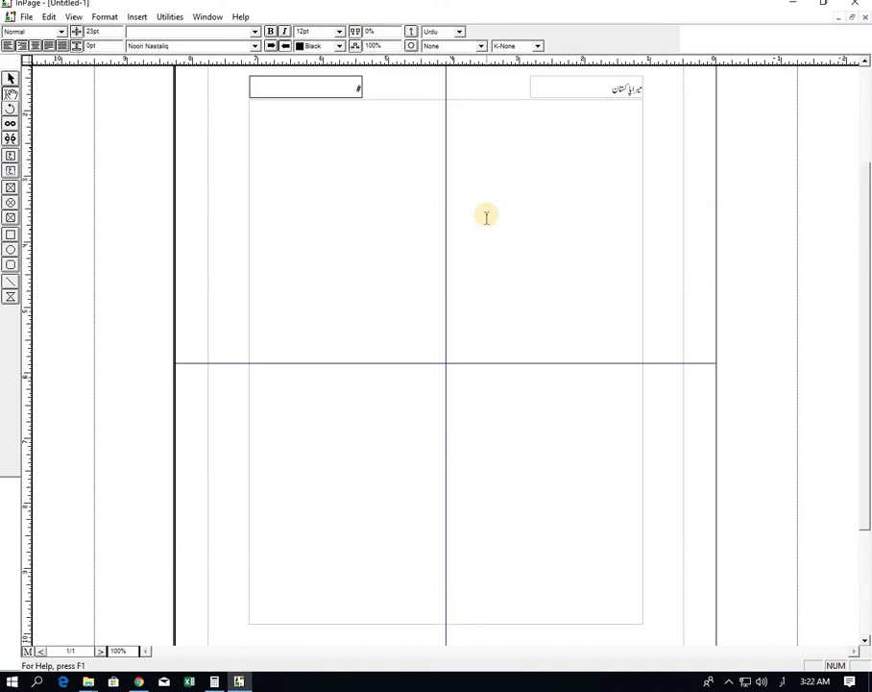
scroll(526, 205, down, 6)
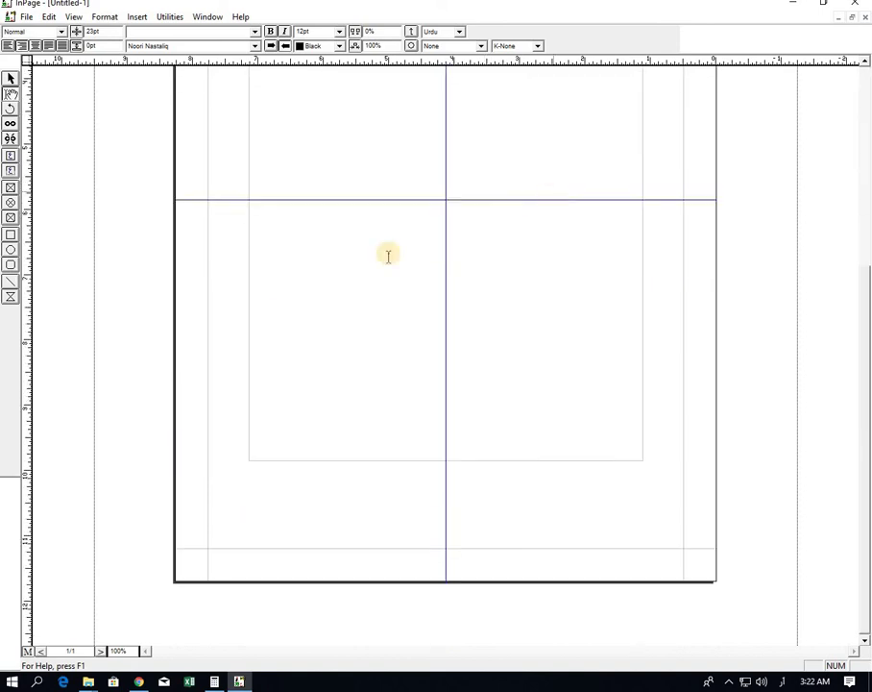
click(27, 653)
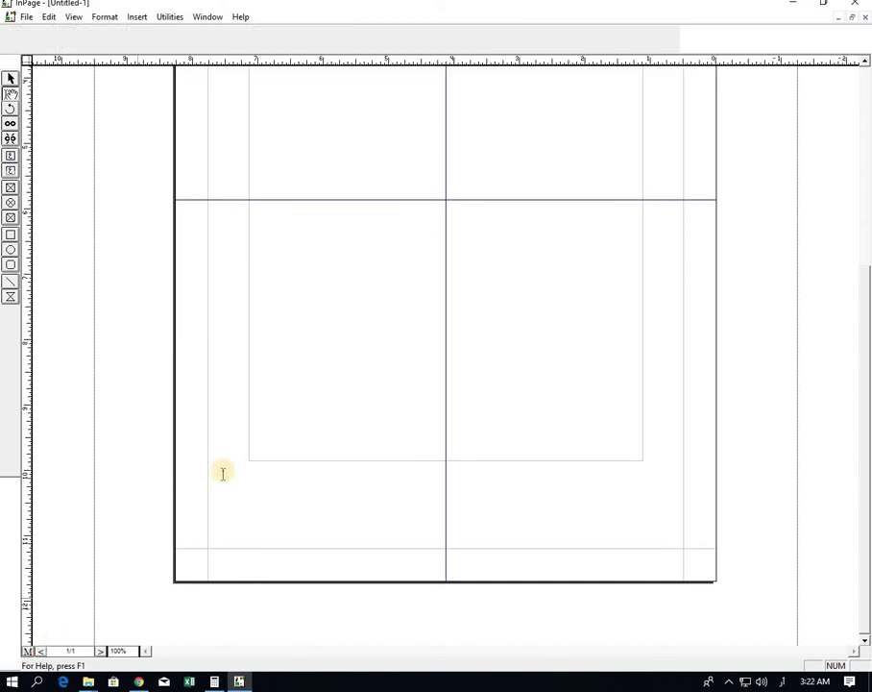
- Examine the document page from header to bottom margin, checking the title, page number and main text frame
scroll(240, 461, up, 6)
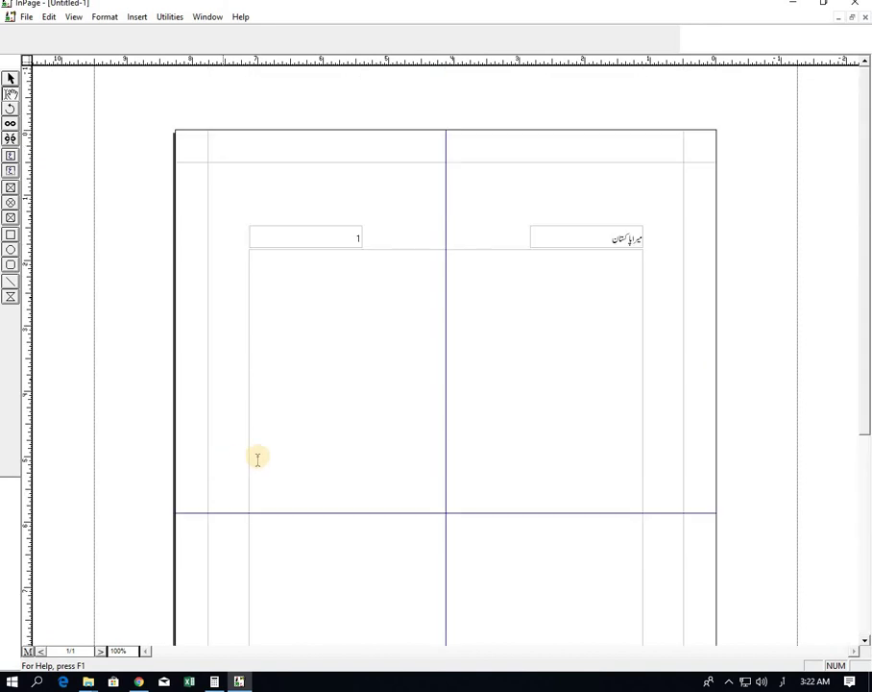
click(357, 370)
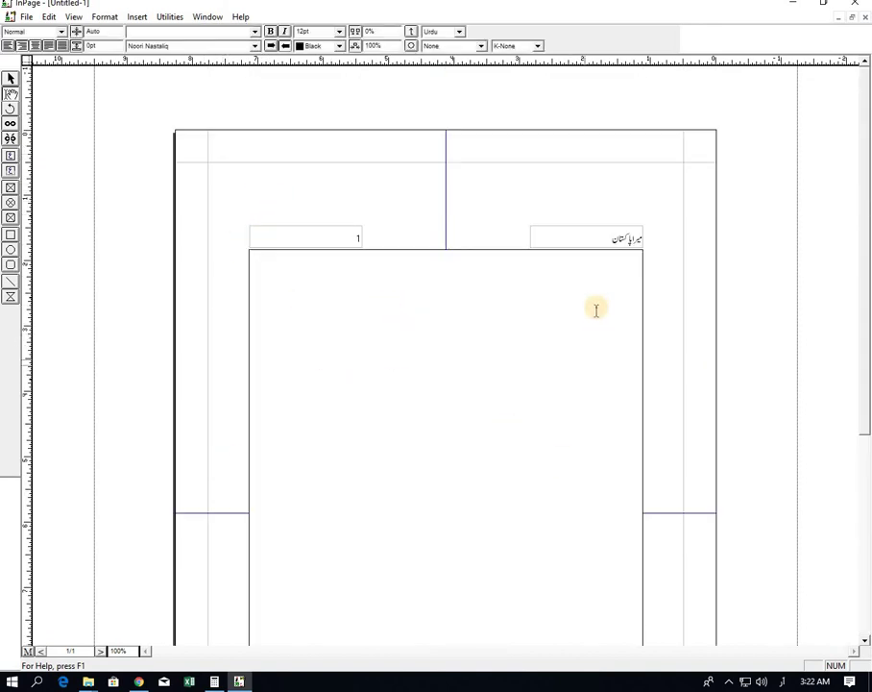
scroll(384, 405, down, 5)
scroll(383, 405, up, 5)
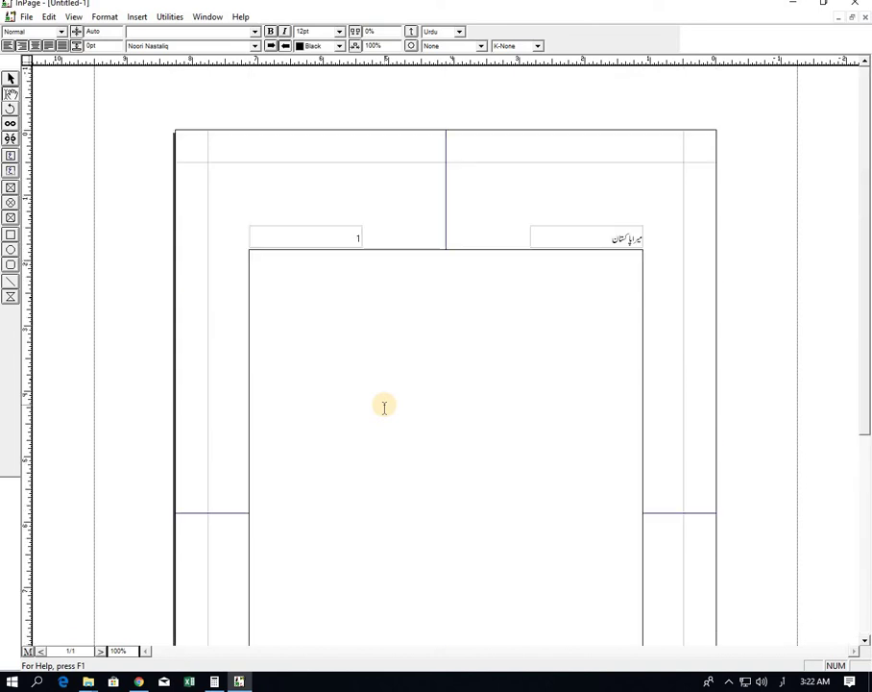
scroll(398, 464, down, 5)
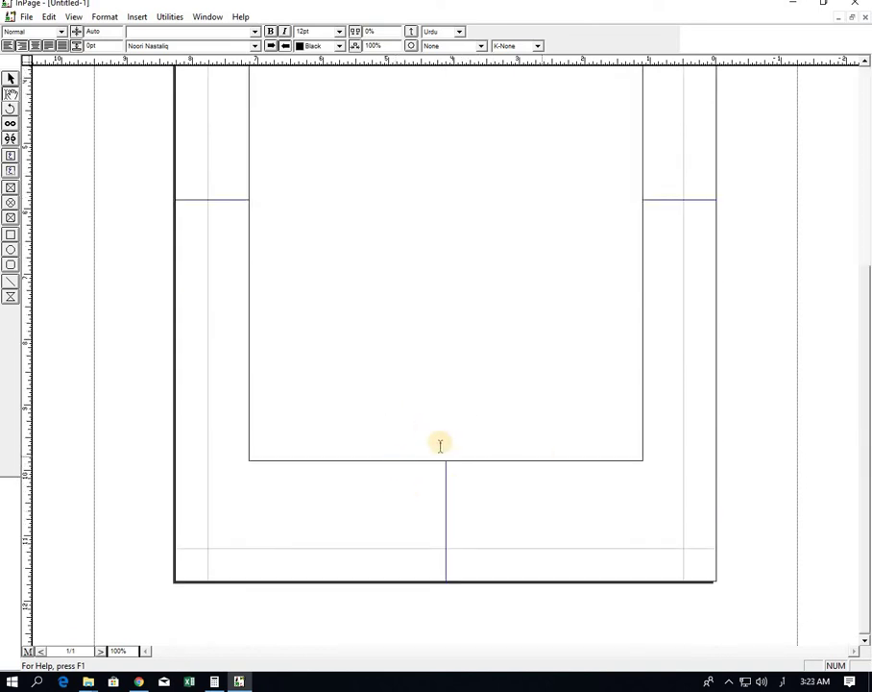
scroll(440, 444, up, 5)
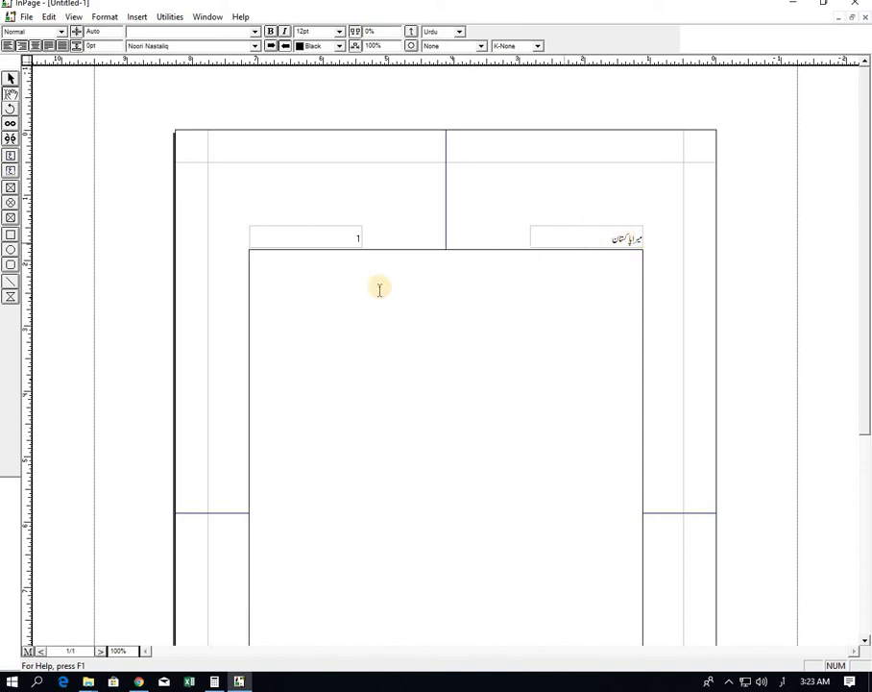
scroll(418, 474, down, 5)
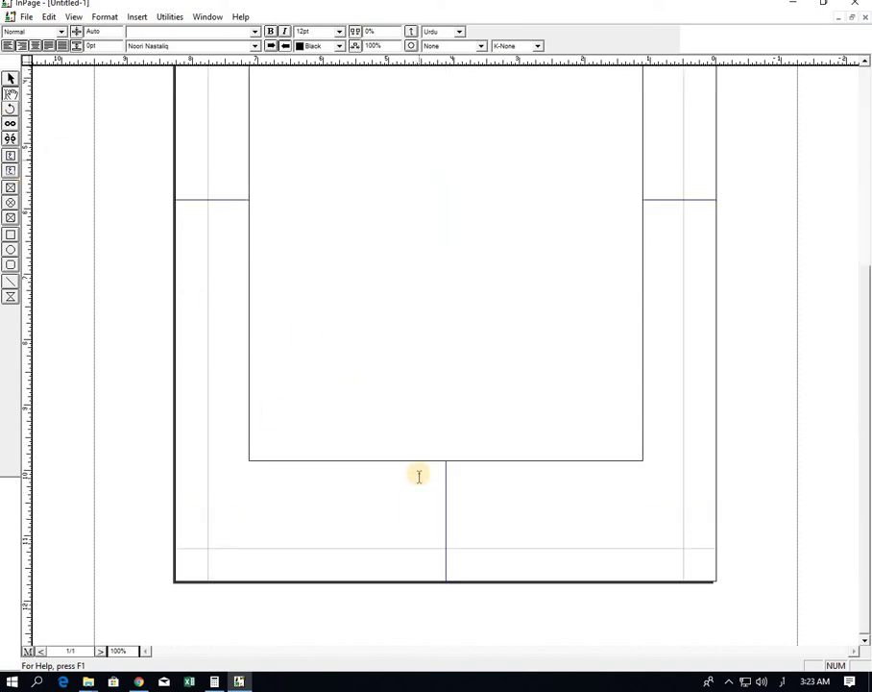
scroll(442, 360, up, 5)
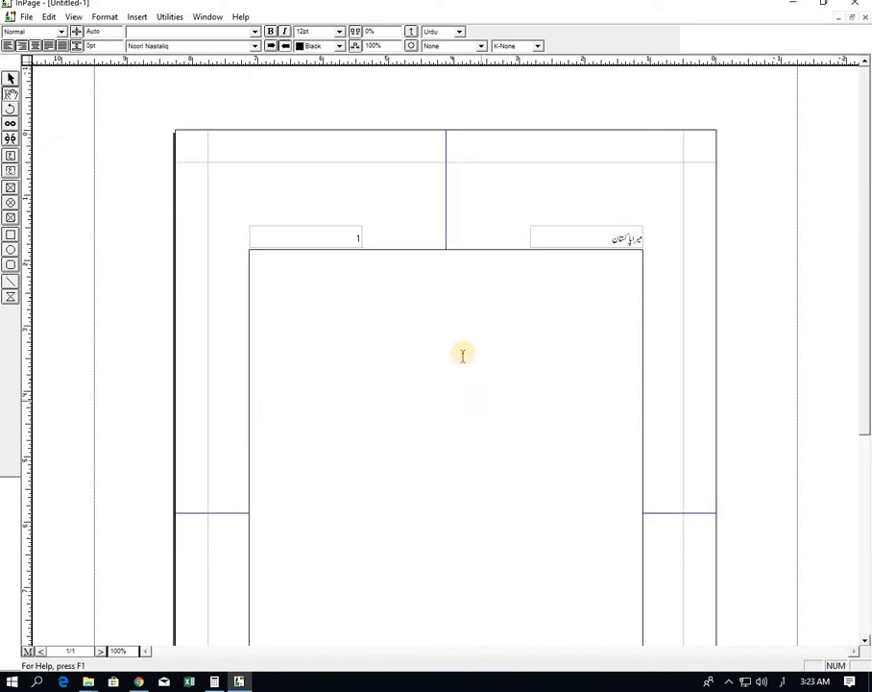
- Fill the main text frame with empty lines until the text flows onto a second page, and check that page's header number
click(459, 352)
key(Return)
key(Return)
double_click(59, 652)
click(58, 651)
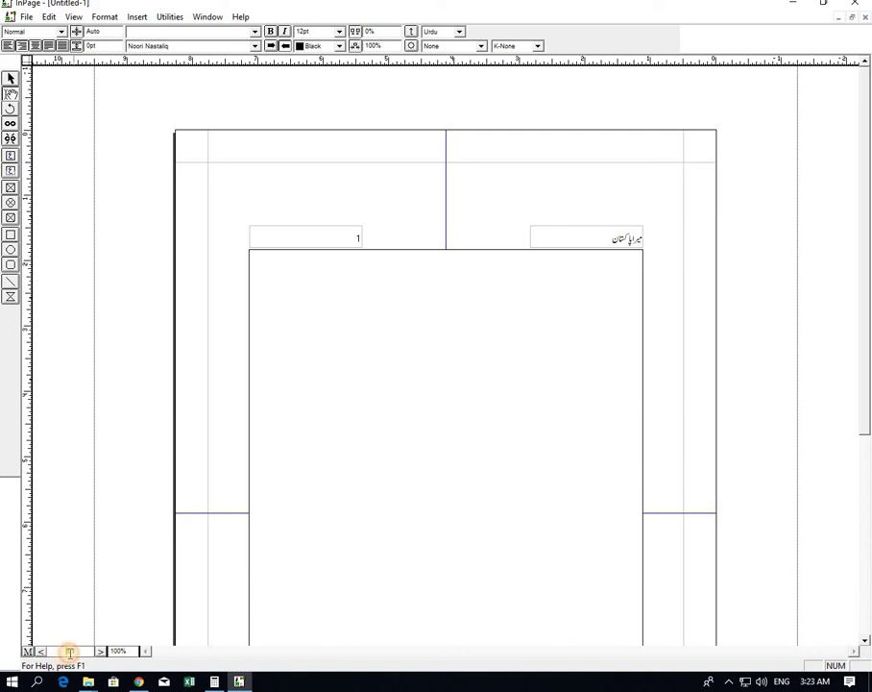
double_click(60, 651)
click(442, 413)
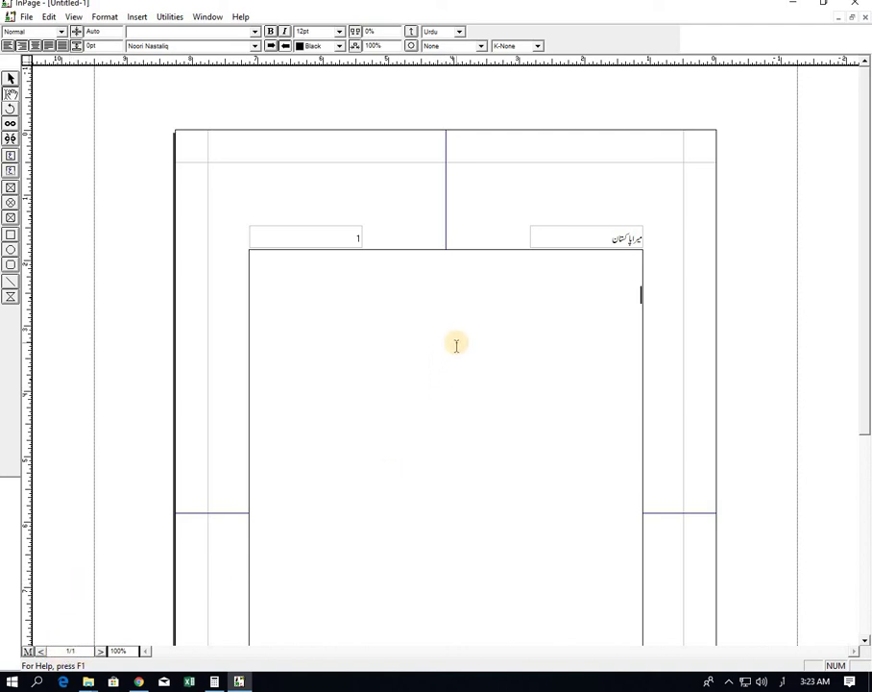
key(Return)
key(Return)
key(Return)
key(Return)
key(Return)
key(Return)
key(Return)
key(Return)
key(Return)
key(Return)
key(Return)
key(Return)
key(Return)
key(Return)
key(Return)
key(Return)
key(Return)
key(Return)
key(Return)
key(Return)
key(Return)
key(Return)
key(Return)
key(Return)
key(Return)
key(Return)
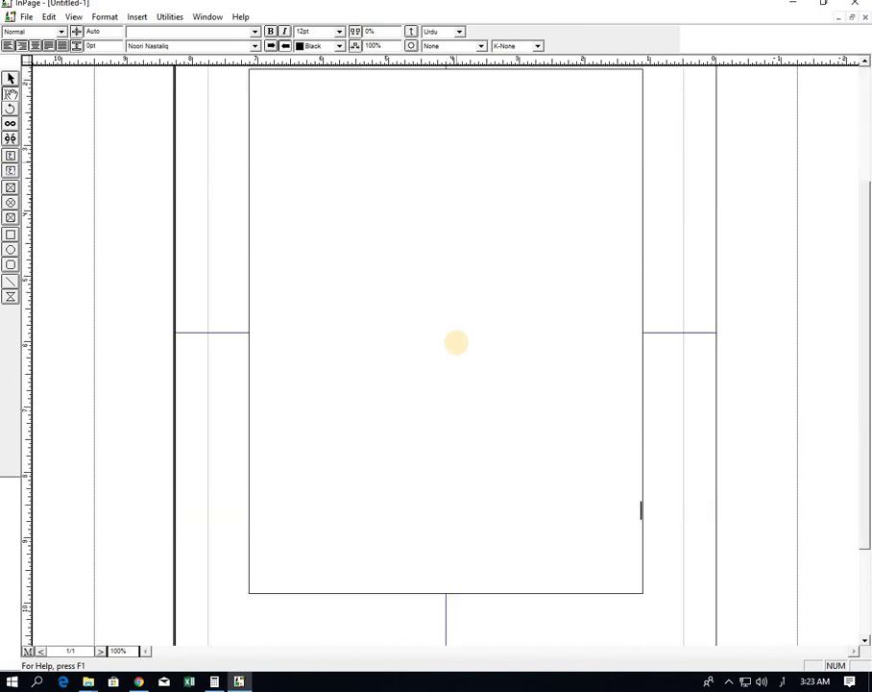
key(Return)
scroll(384, 408, up, 3)
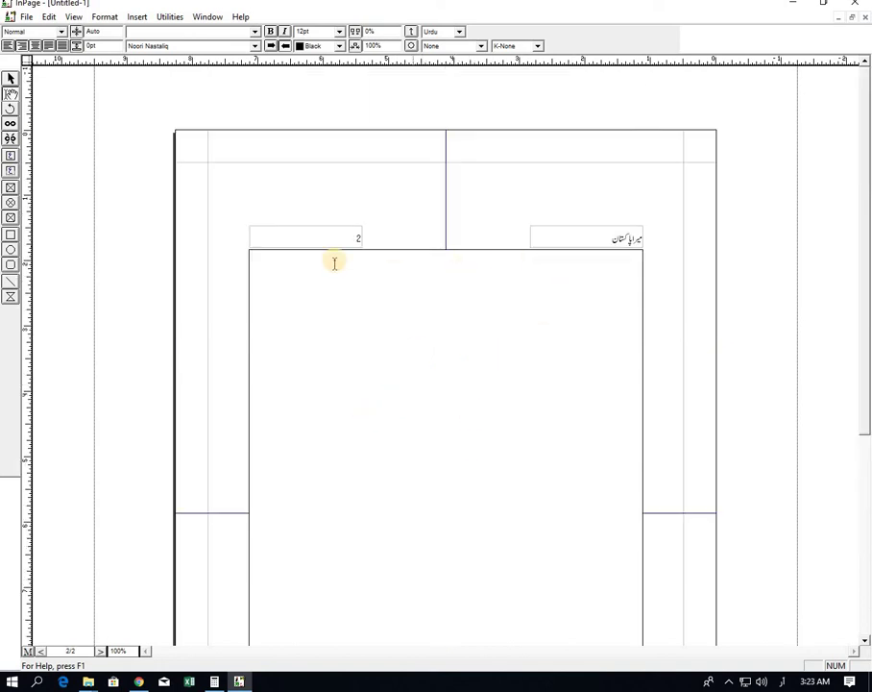
click(363, 236)
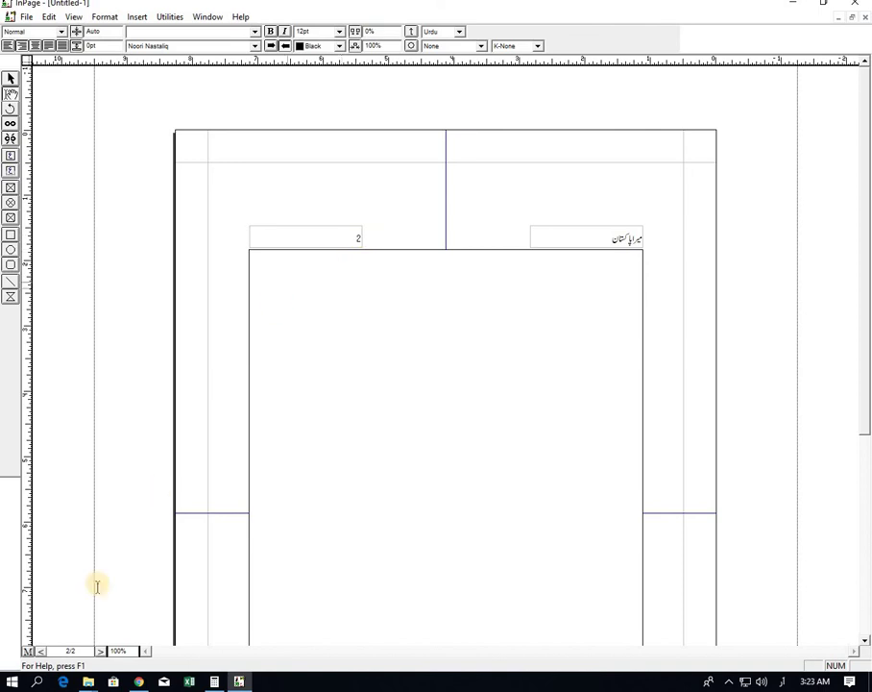
- Move between pages 1 and 2 of the document and compare the automatic page numbers in their headers
click(69, 651)
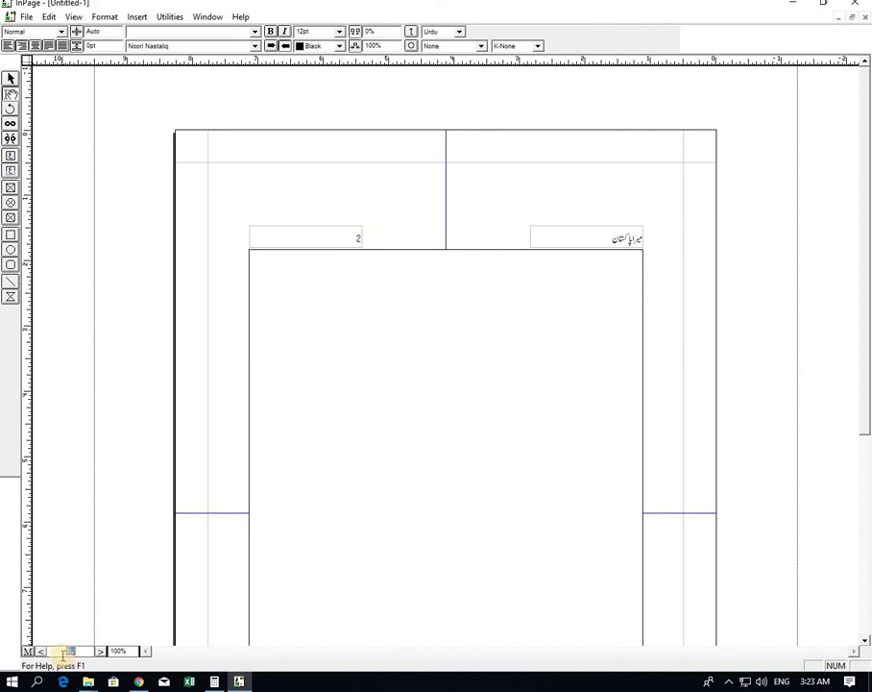
text(1)
key(Return)
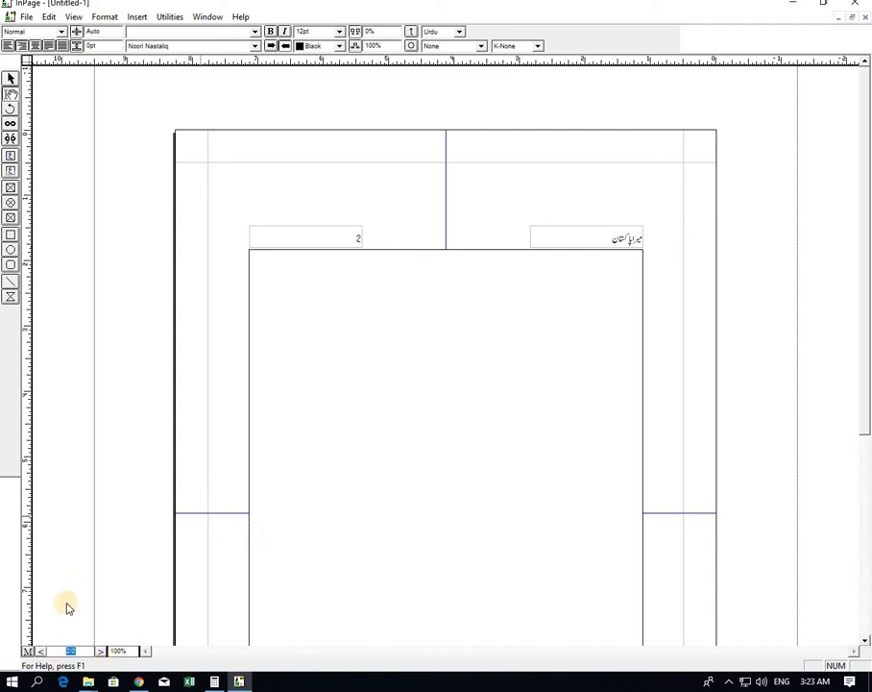
click(70, 650)
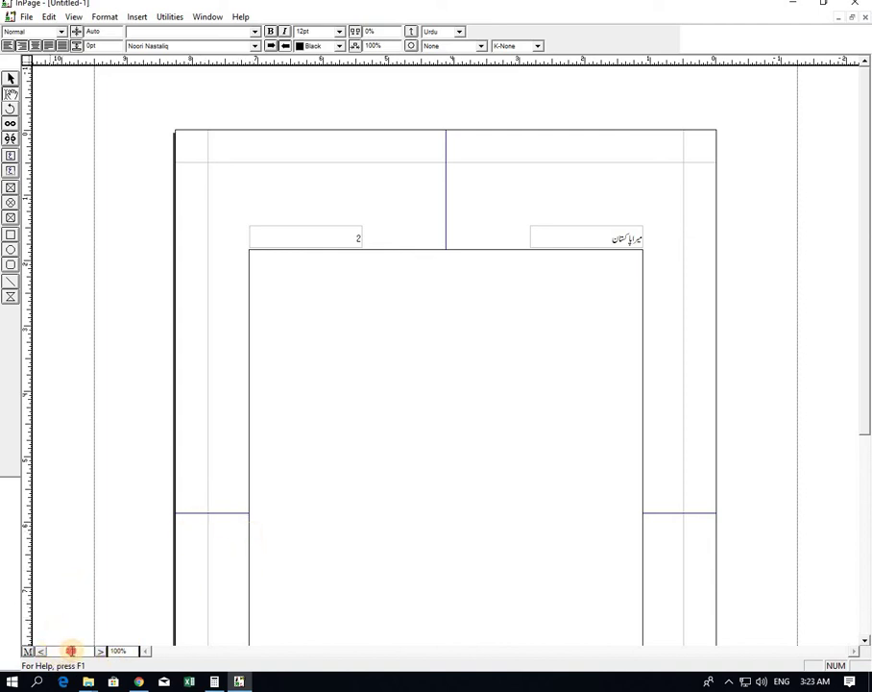
double_click(70, 650)
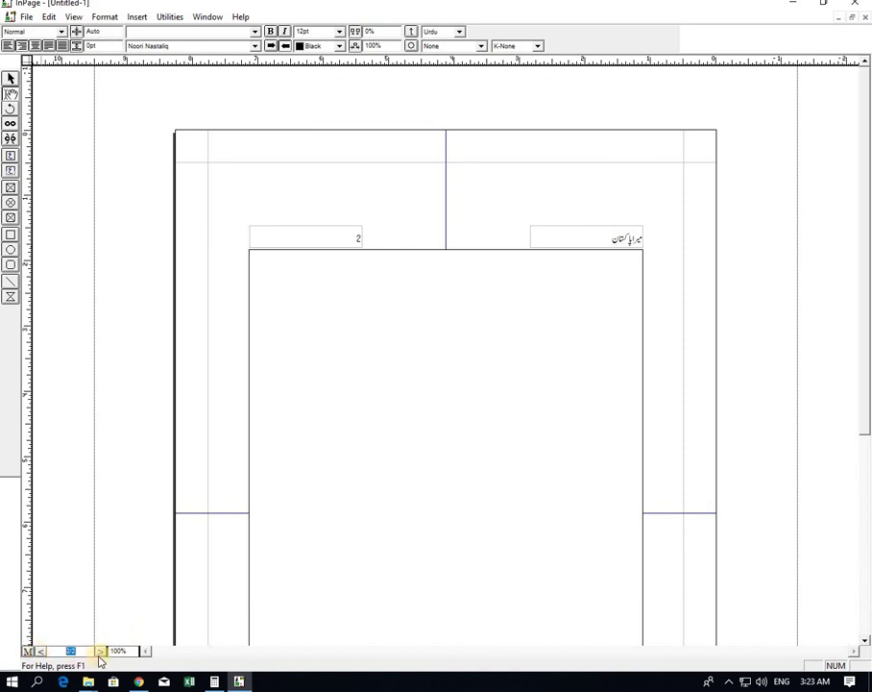
click(101, 653)
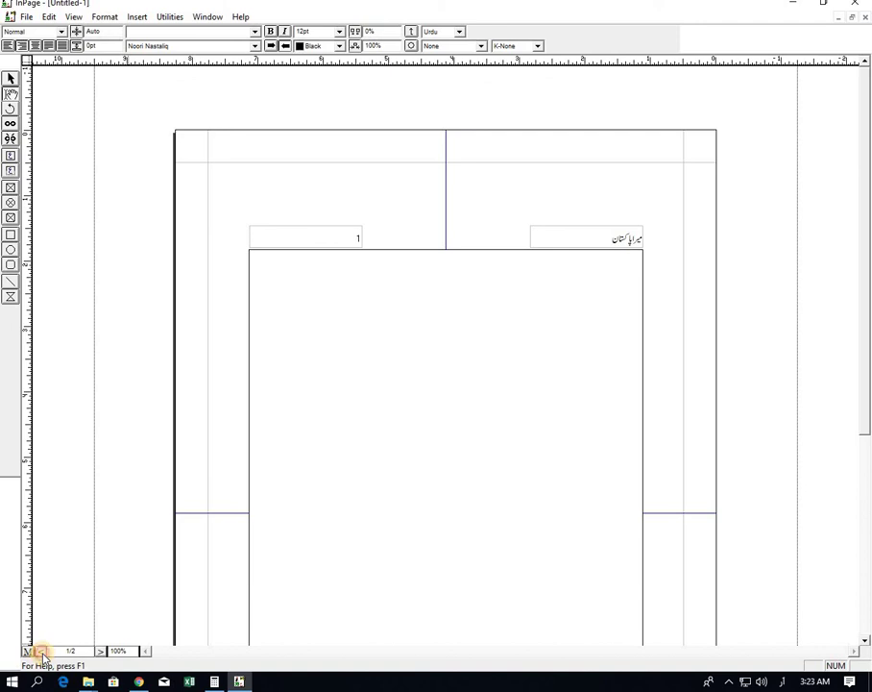
- Examine page 2 from its header title and page number down to the bottom margin of the text frame
scroll(389, 592, down, 5)
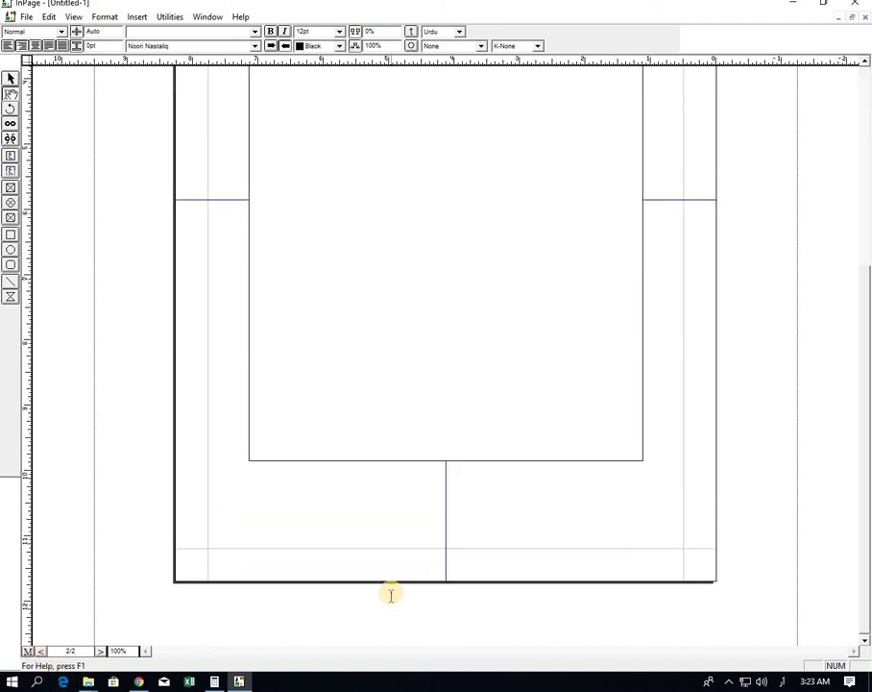
scroll(391, 594, down, 5)
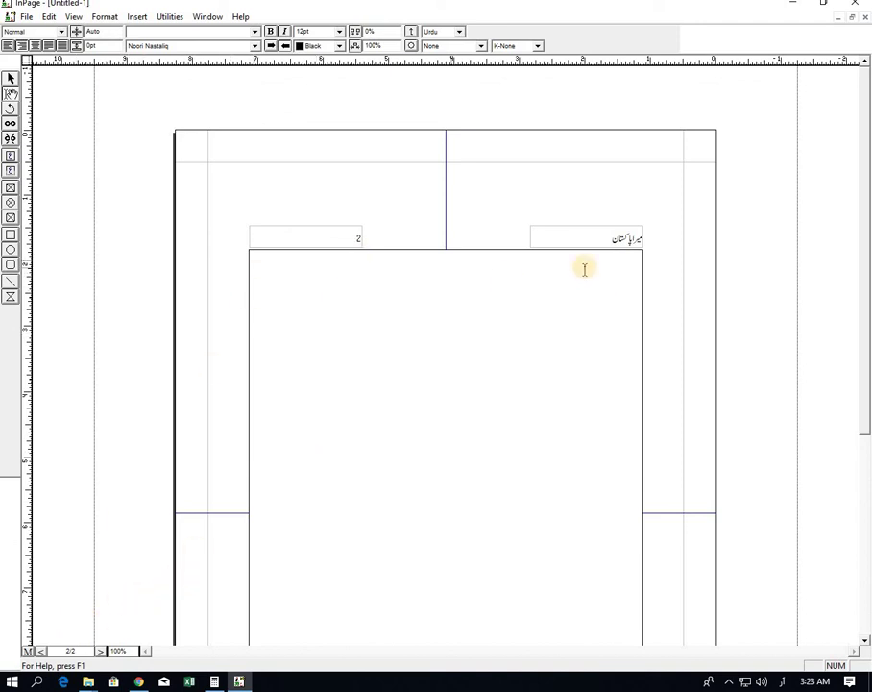
click(359, 239)
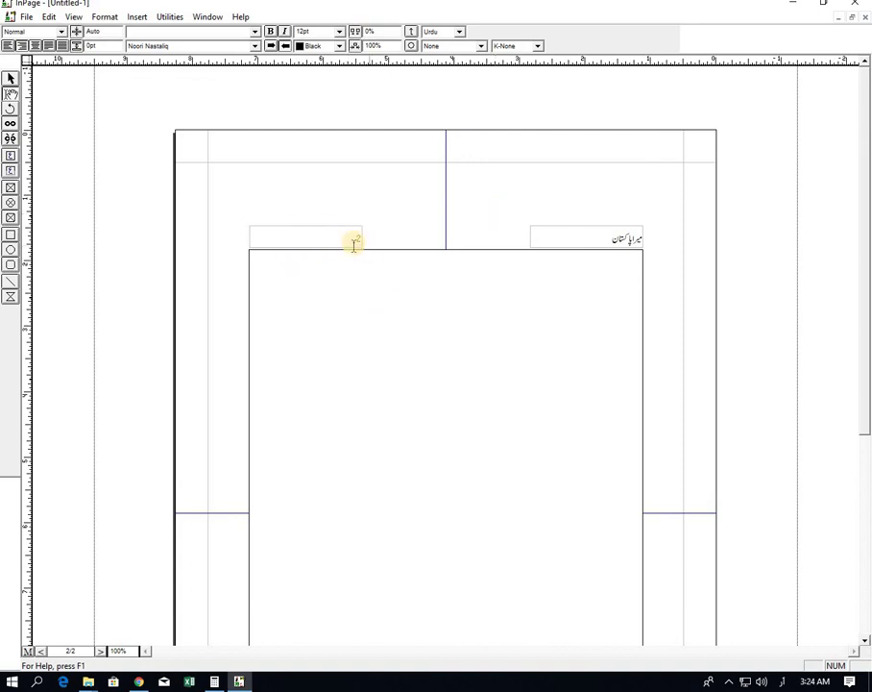
click(264, 236)
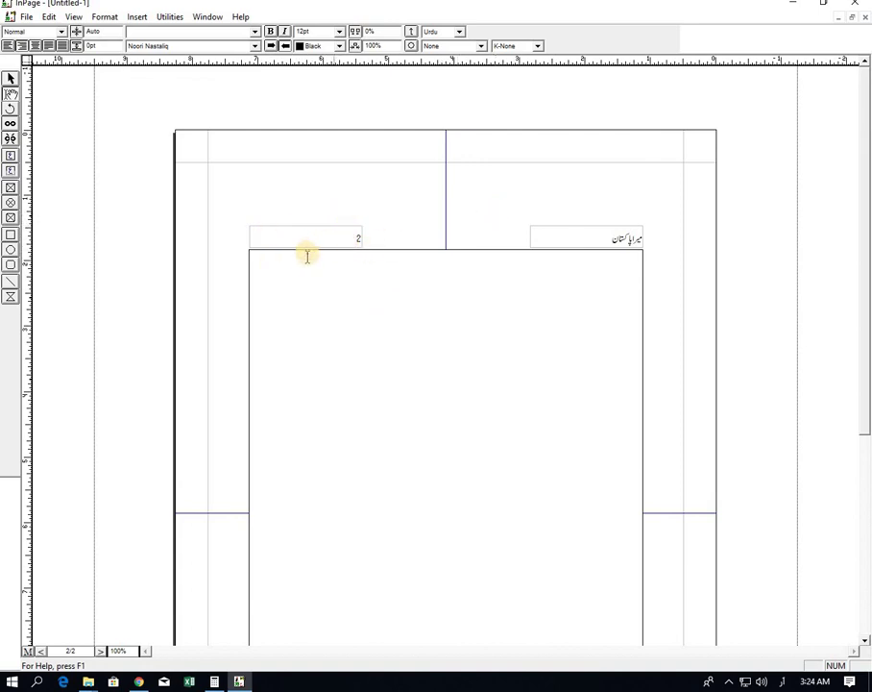
click(388, 246)
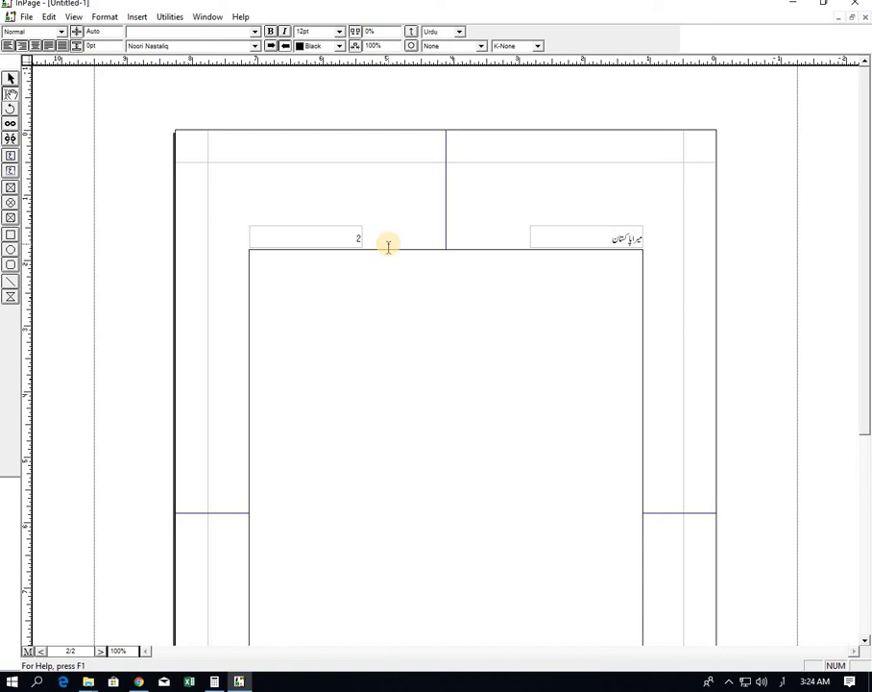
scroll(398, 273, down, 5)
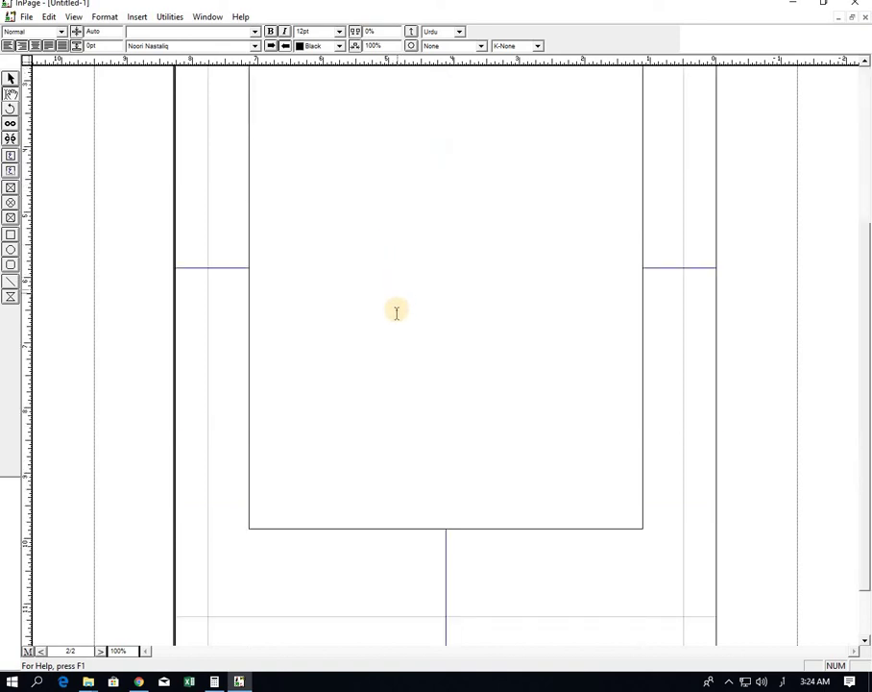
scroll(396, 312, up, 5)
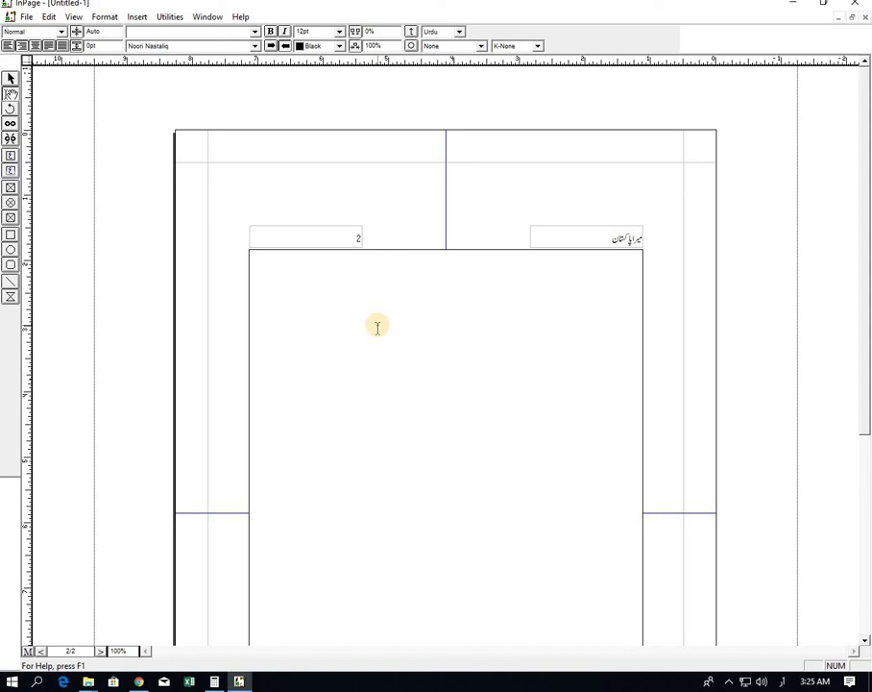
scroll(346, 360, down, 6)
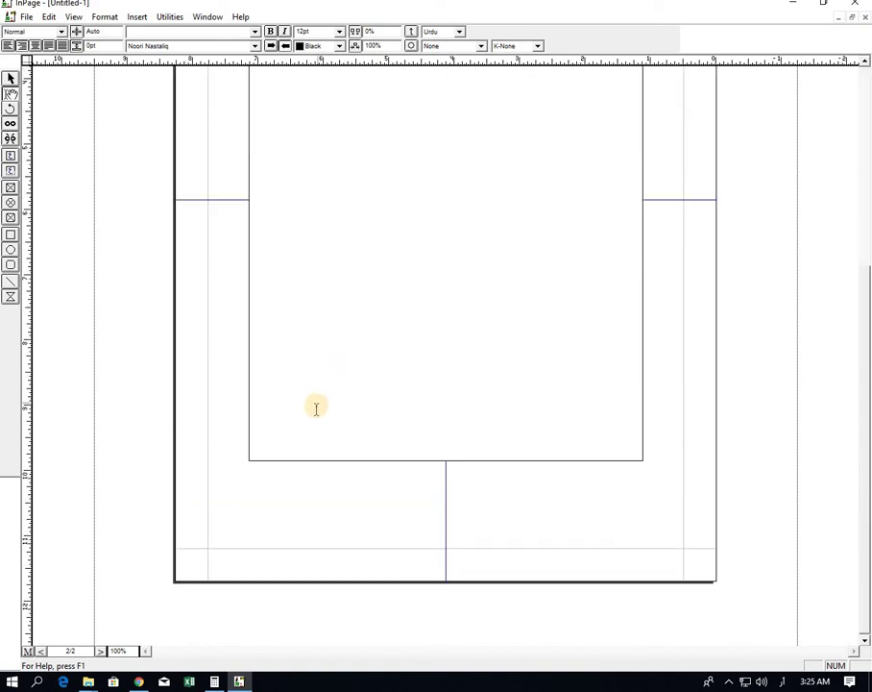
scroll(312, 411, up, 5)
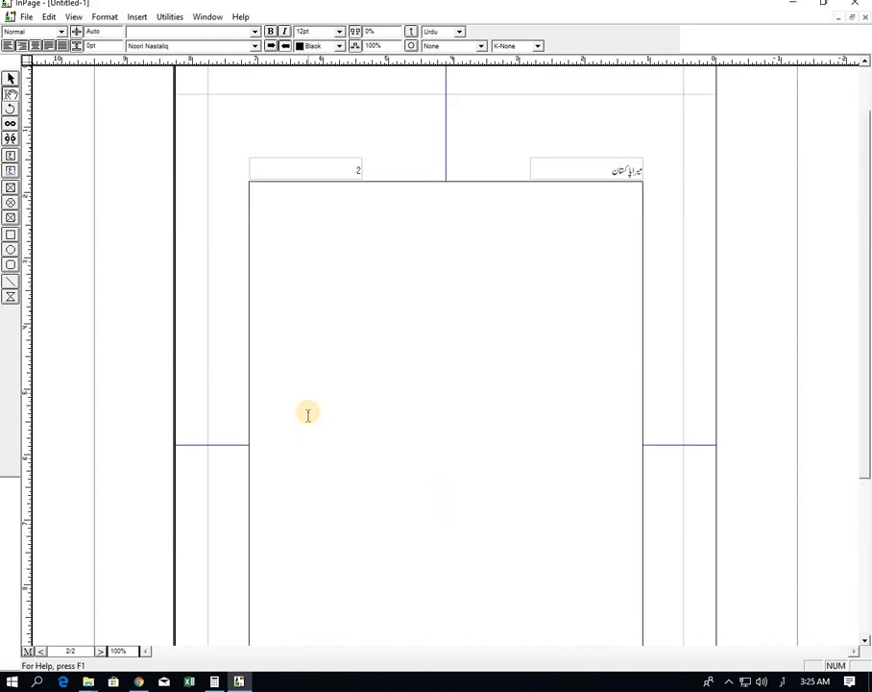